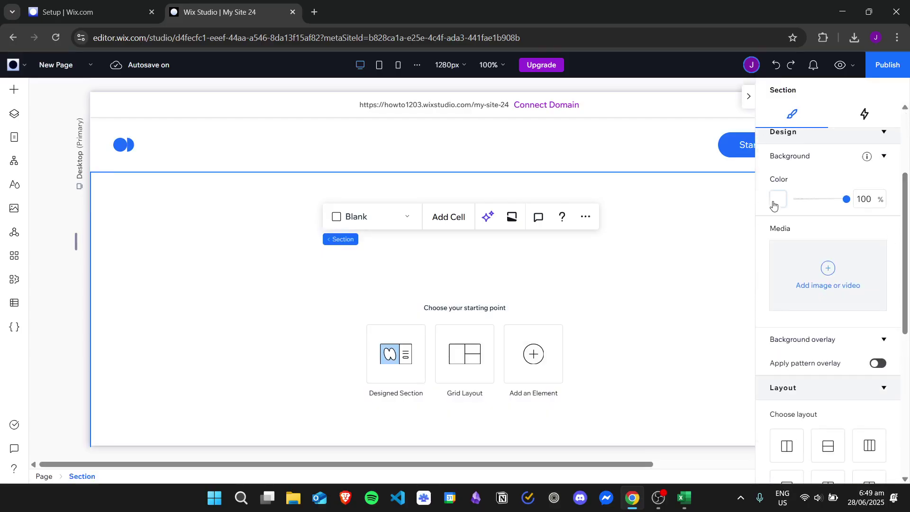
- Give the blank section a linear gradient background and try theme colors for its first stop, ending on dark purple #3F4481
left_click(778, 200)
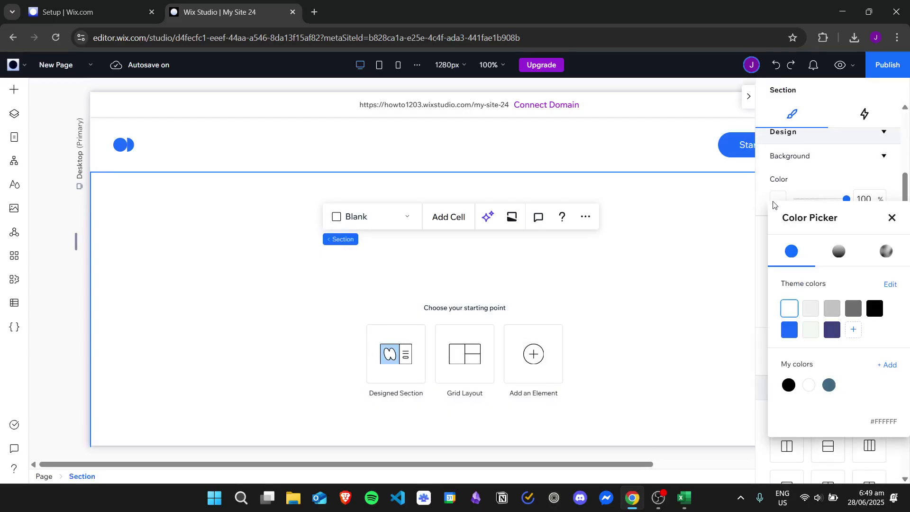
left_click(839, 251)
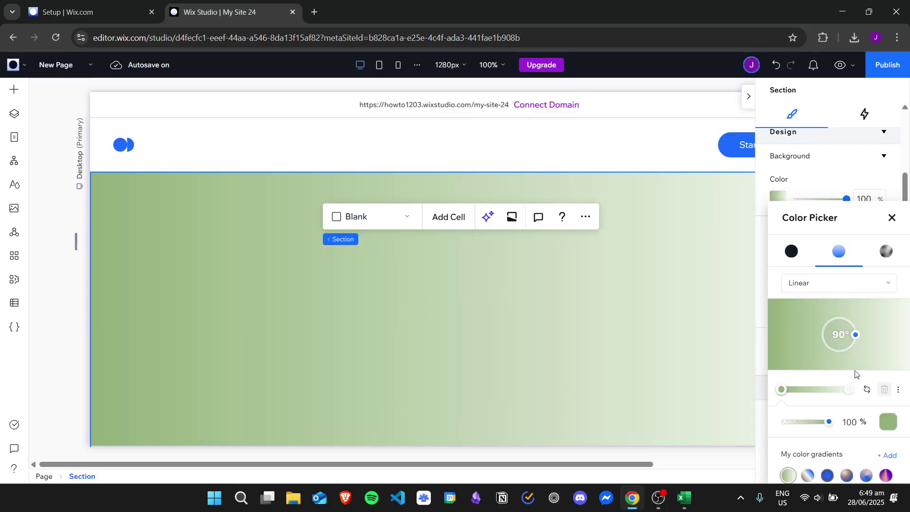
left_click(885, 419)
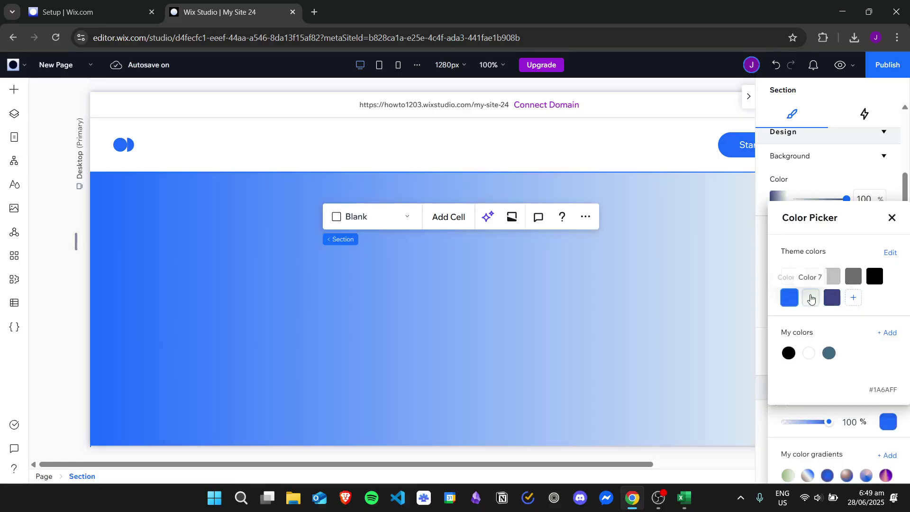
left_click(811, 297)
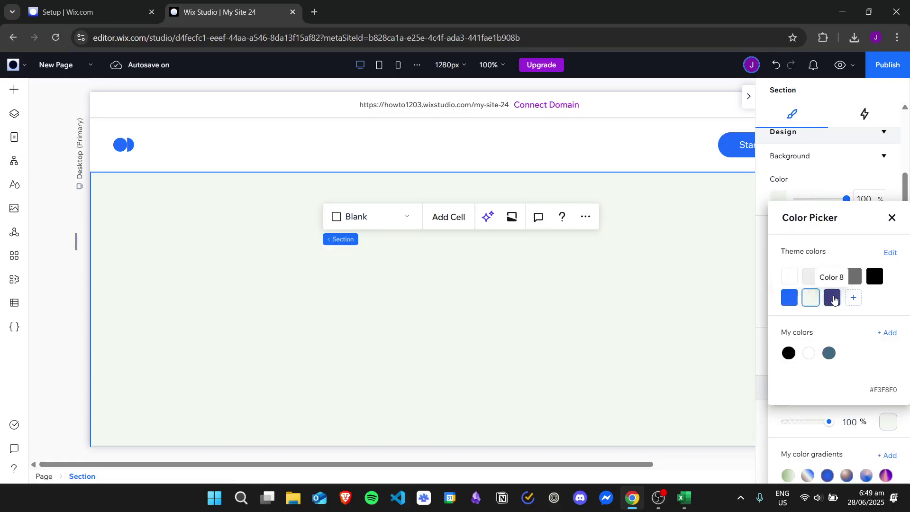
left_click(833, 297)
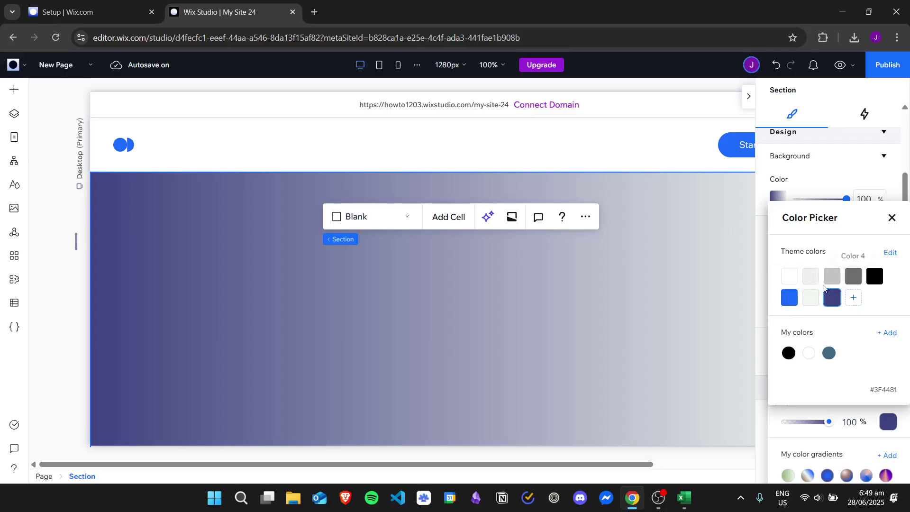
- Add the custom color #286EED and apply it to the first stop of the section's background gradient
left_click(853, 298)
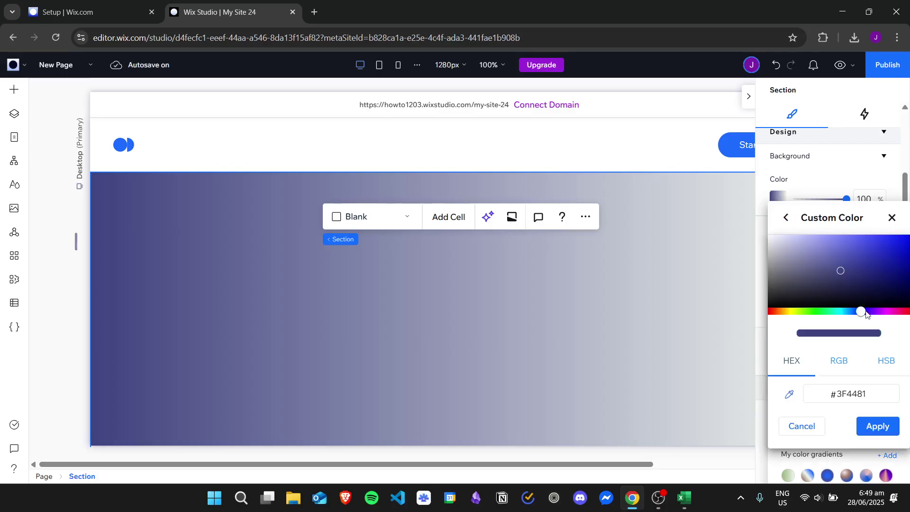
left_click_drag(884, 246, 888, 241)
left_click_drag(864, 313, 856, 313)
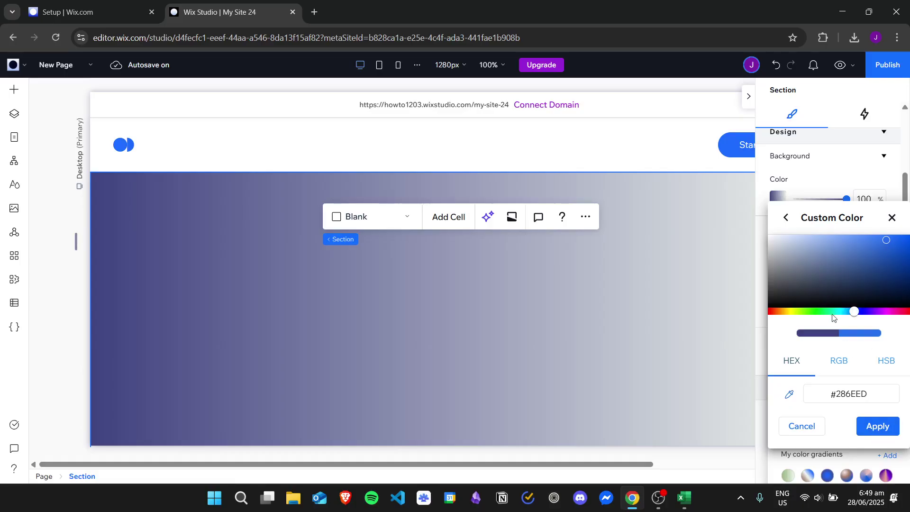
left_click(878, 426)
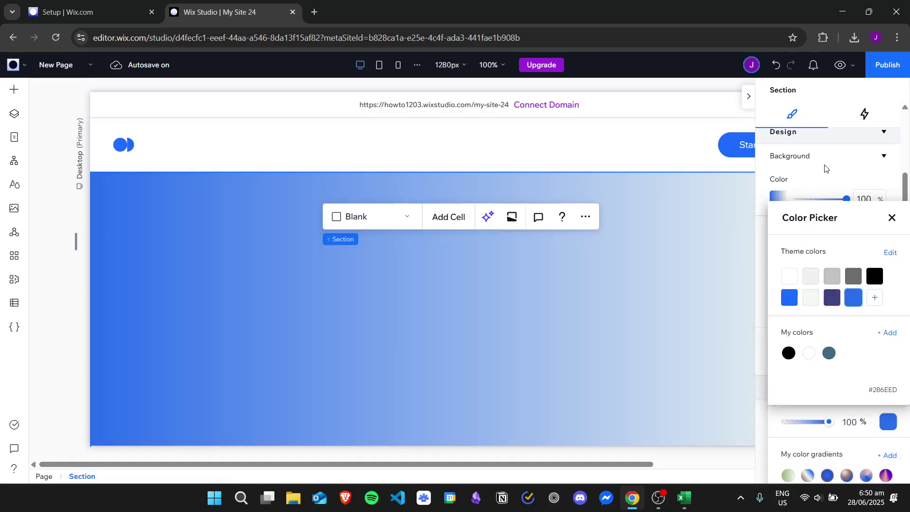
left_click(891, 219)
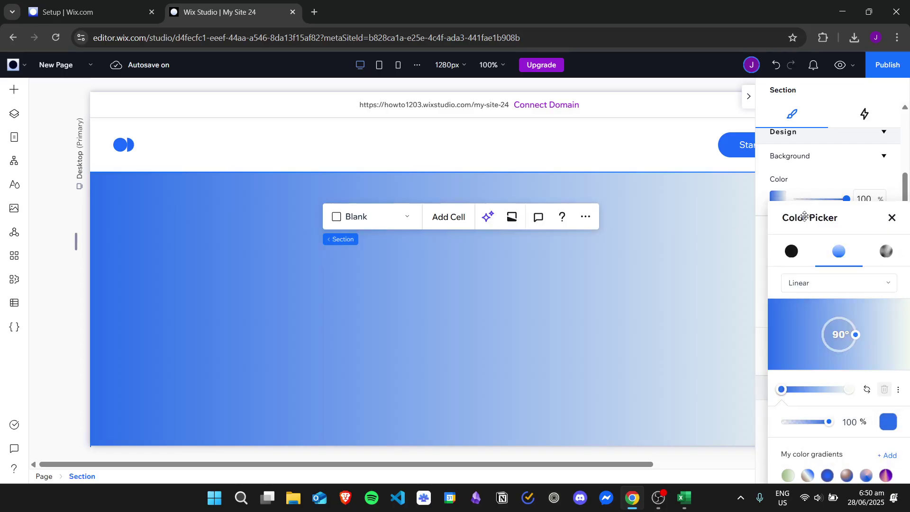
left_click(892, 218)
left_click(748, 97)
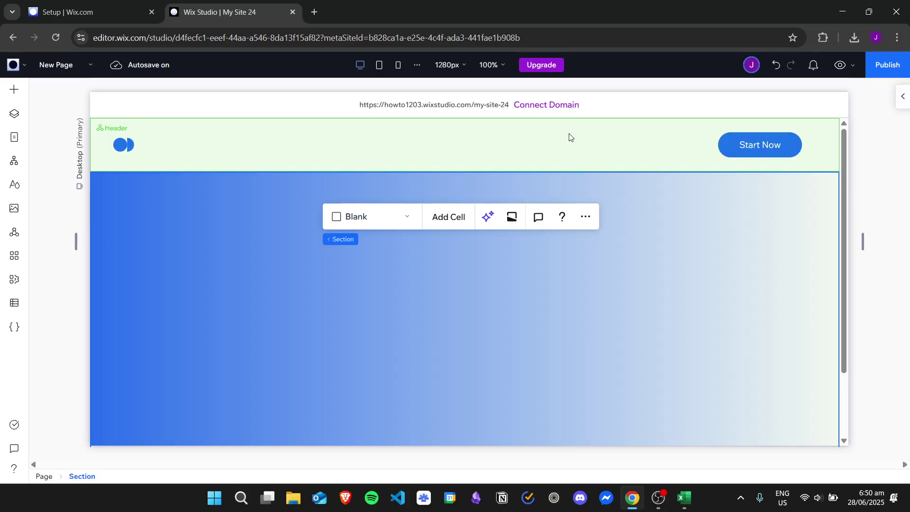
- Set the header's scroll effect to Disappear and make it overlap the next section
left_click(570, 137)
left_click(902, 99)
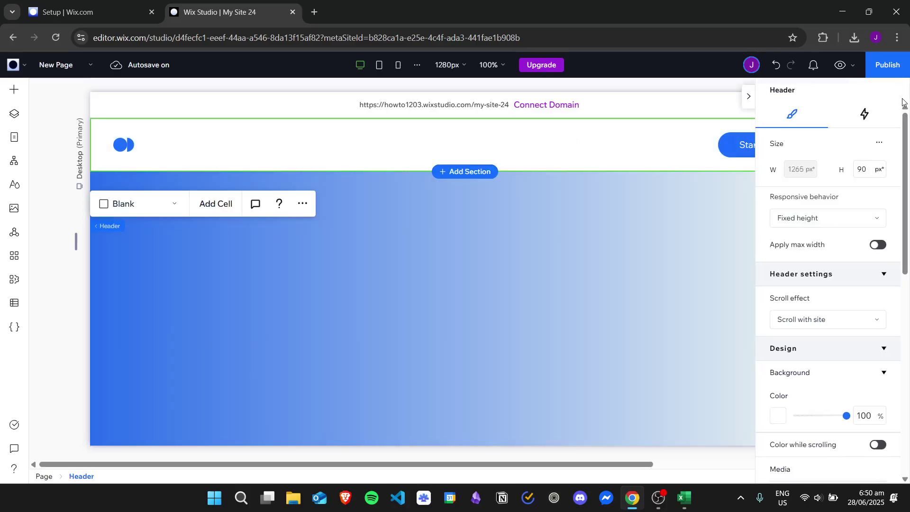
scroll(903, 181, "down", 3)
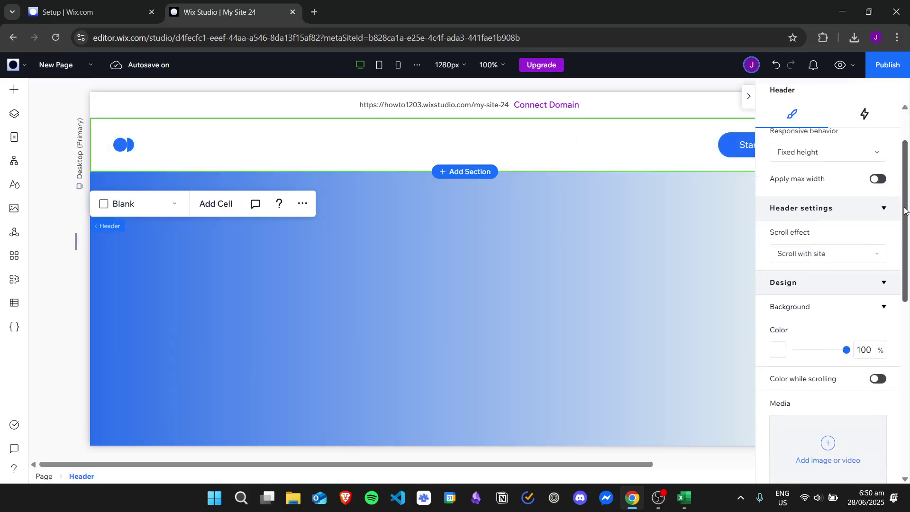
left_click(808, 215)
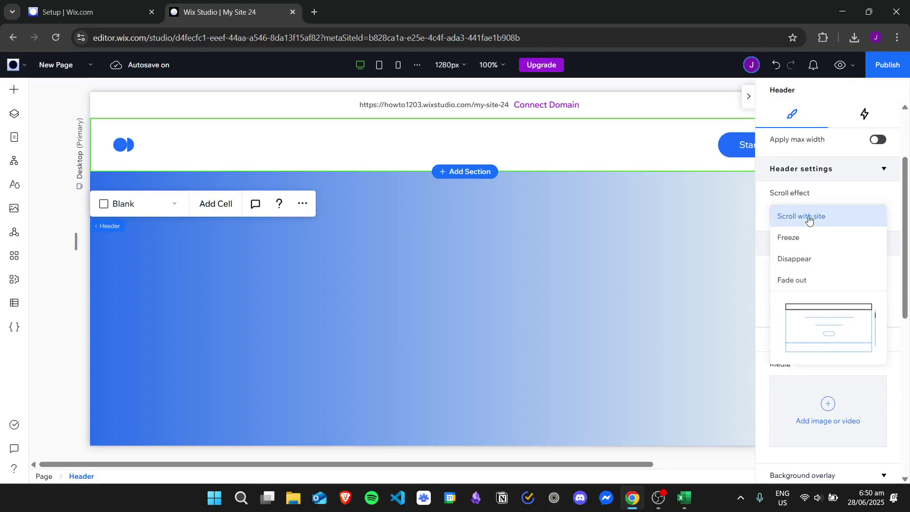
left_click(812, 260)
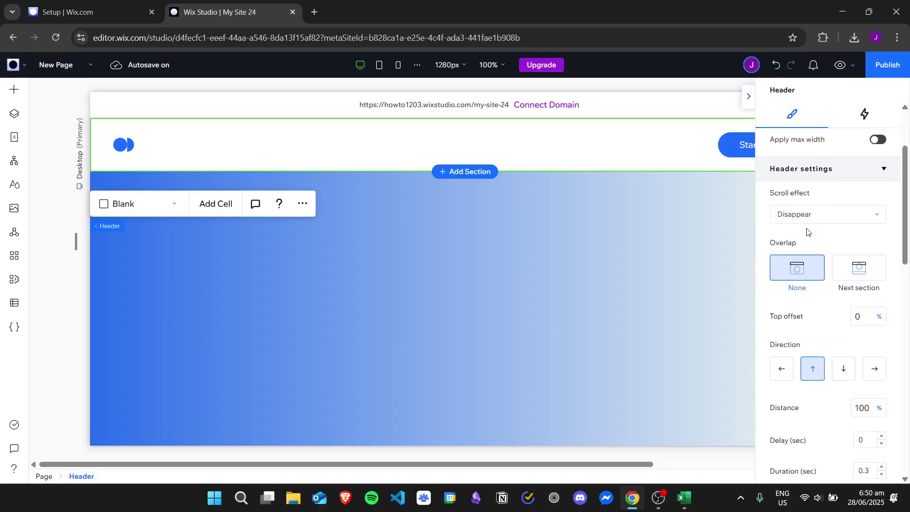
left_click(871, 281)
left_click(862, 273)
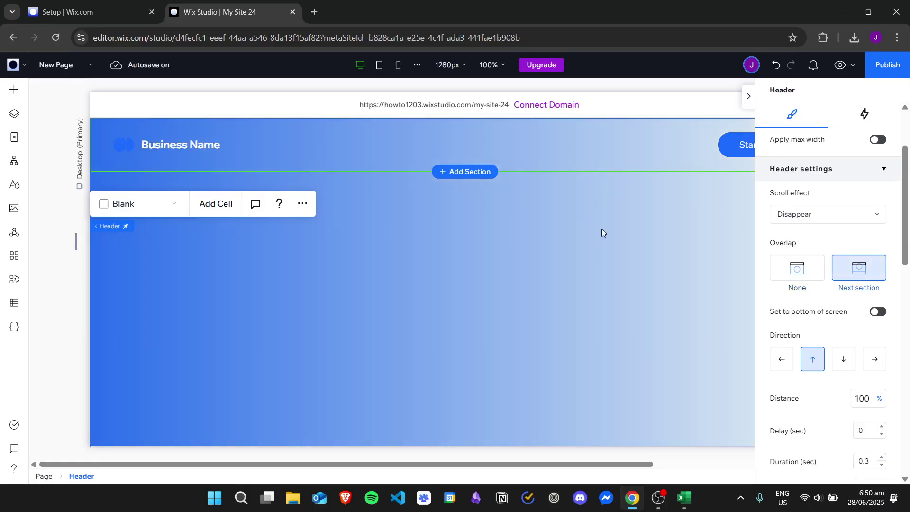
left_click(749, 97)
left_click(868, 184)
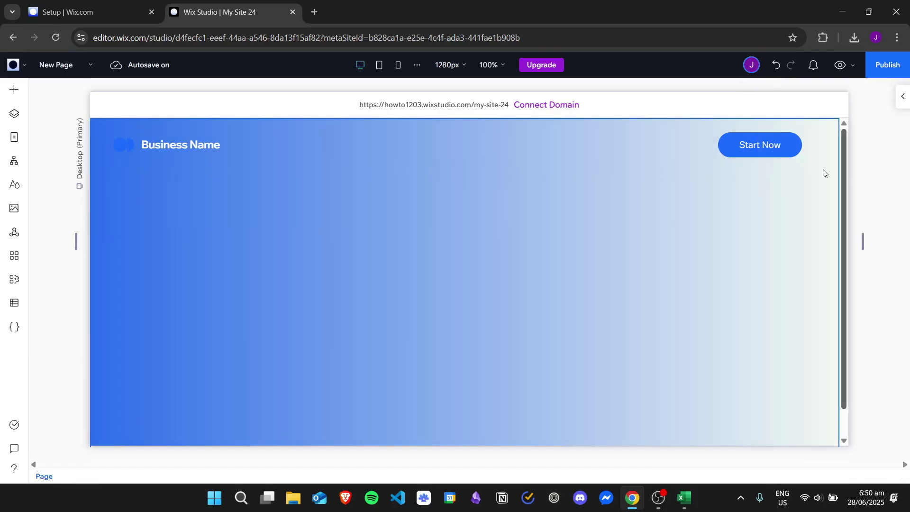
- Find the text mask elements and add the CULTURE text mask to the gradient section
left_click(14, 90)
left_click(206, 93)
type("t")
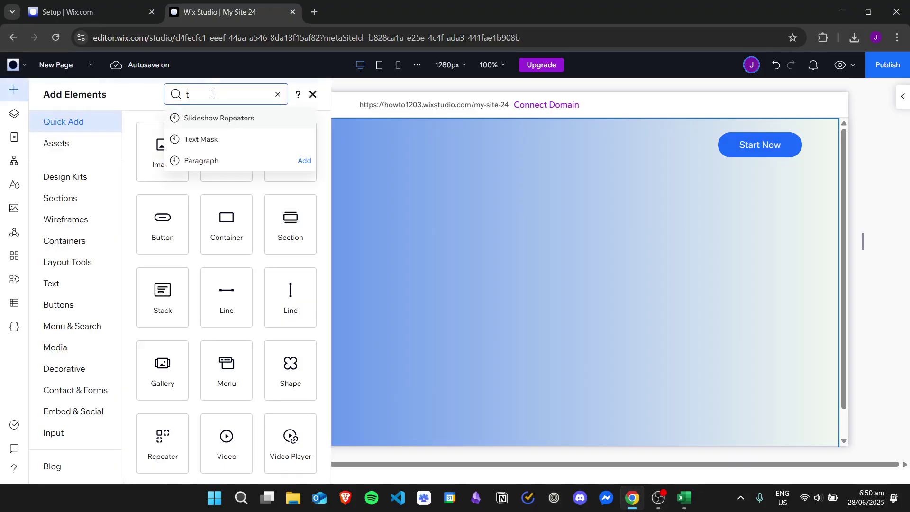
type("ext mask")
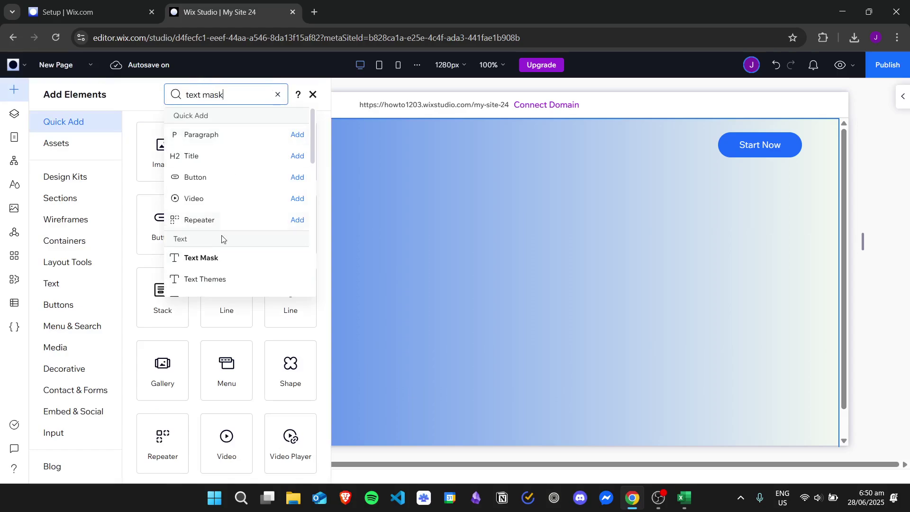
left_click(208, 260)
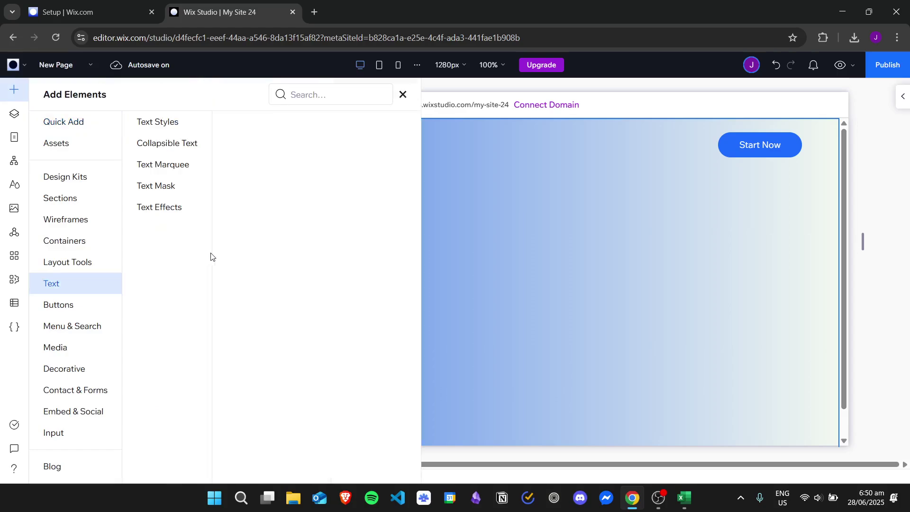
left_click(173, 185)
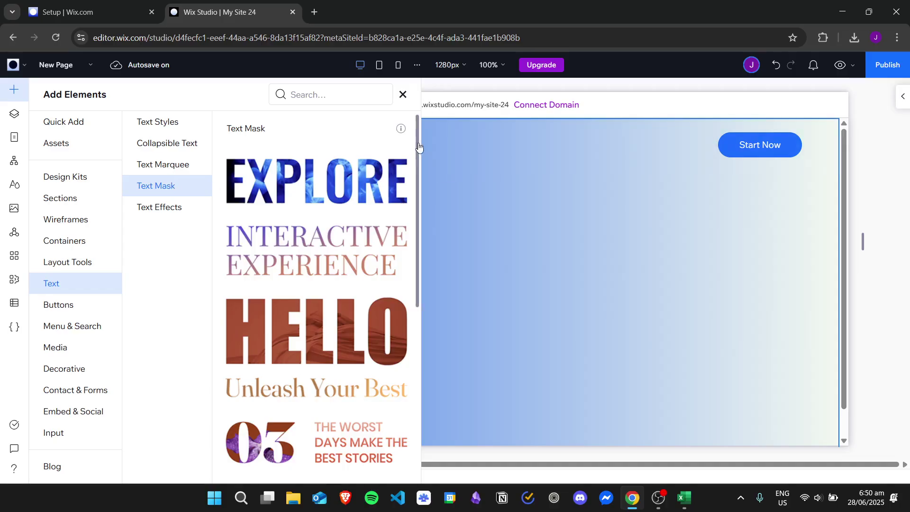
left_click_drag(417, 149, 411, 332)
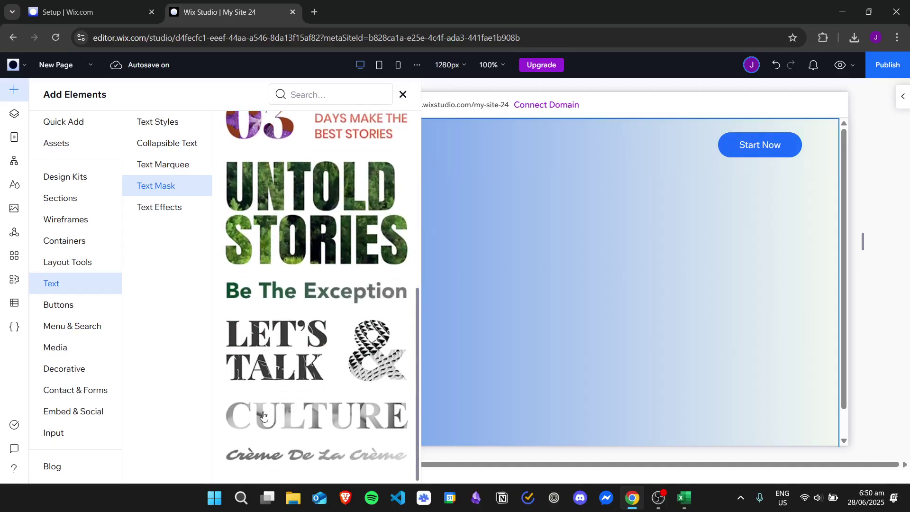
left_click_drag(262, 417, 394, 278)
- Enlarge the CULTURE text mask to about 1062 px wide and center it horizontally in the section
left_click_drag(340, 298, 136, 366)
left_click_drag(532, 253, 779, 274)
mouse_move(440, 250)
left_mouse_down()
mouse_move(471, 254)
mouse_move(459, 267)
mouse_move(455, 257)
left_mouse_up()
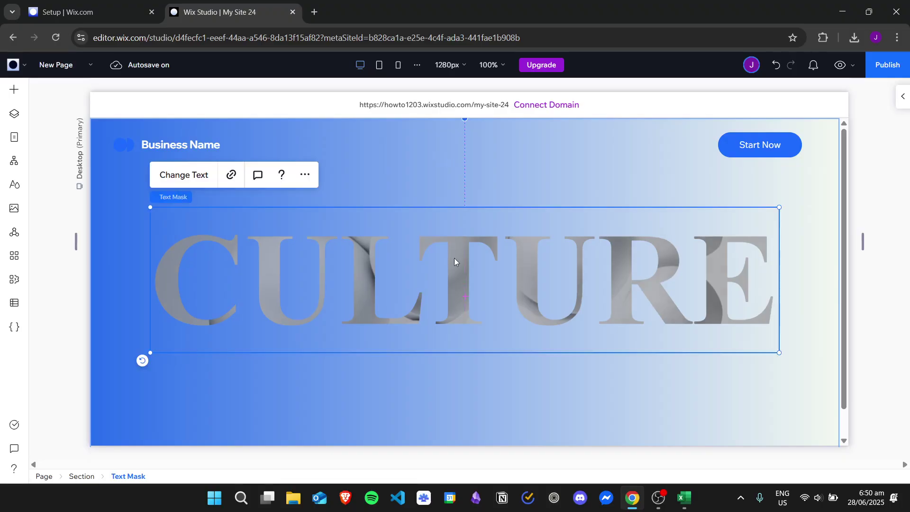
- Change the text mask's color overlay to the theme's bright blue #1A6AFF after trying other theme colors
left_click(862, 197)
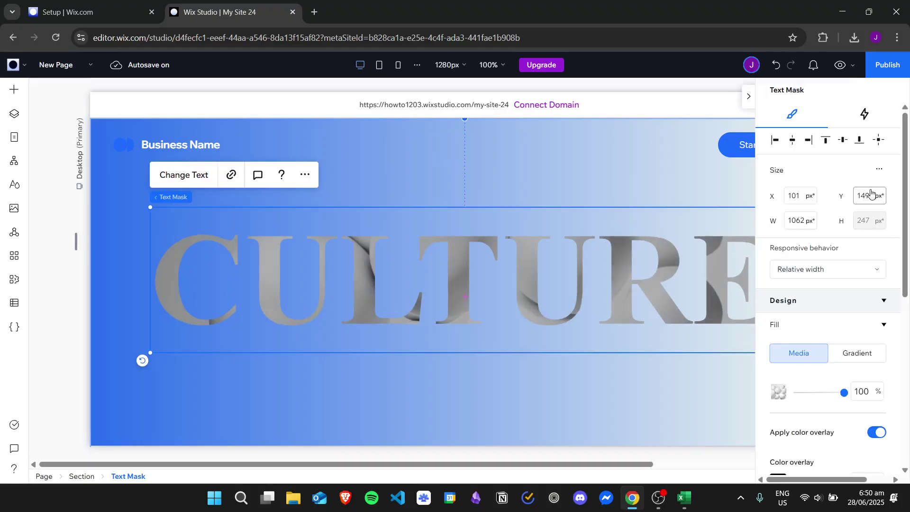
scroll(767, 285, "down", 5)
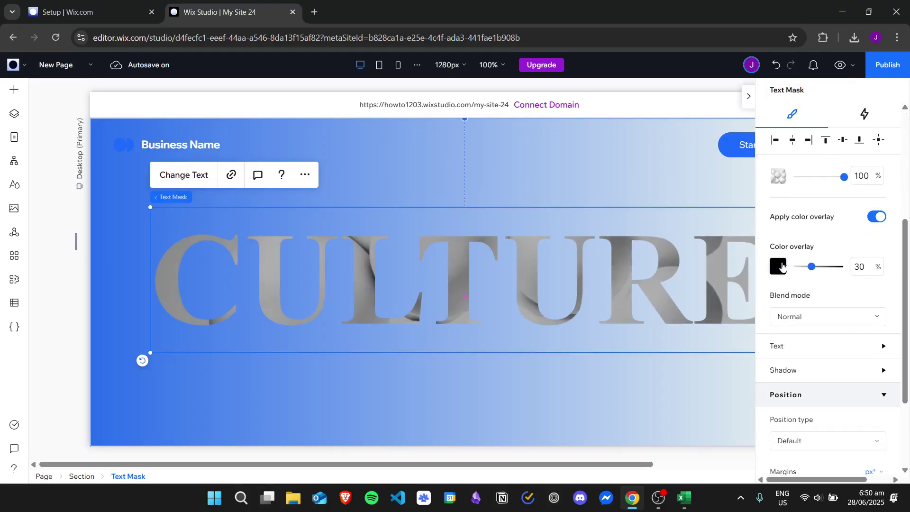
left_click(782, 267)
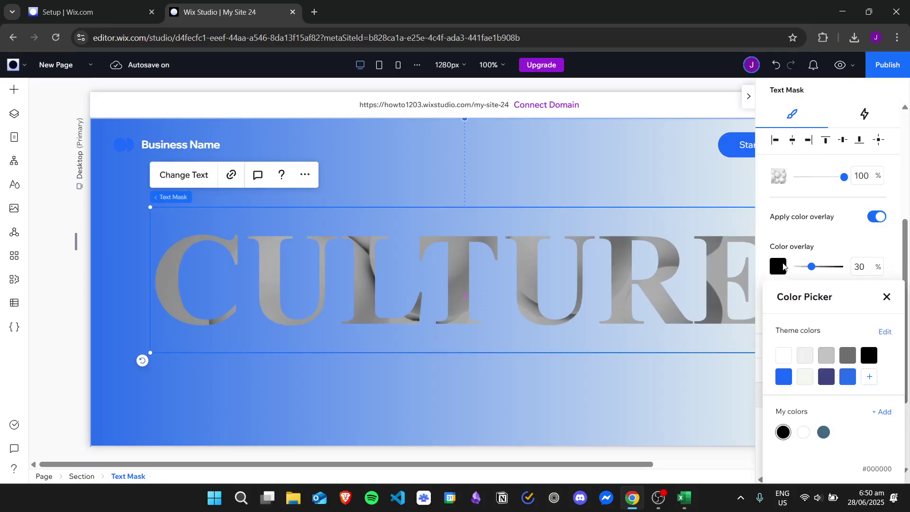
left_click(847, 378)
left_click(784, 378)
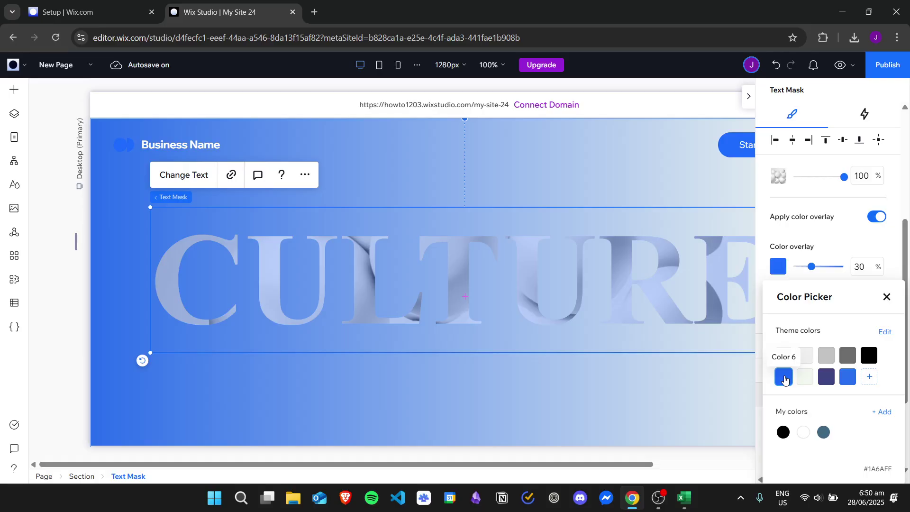
left_click(826, 378)
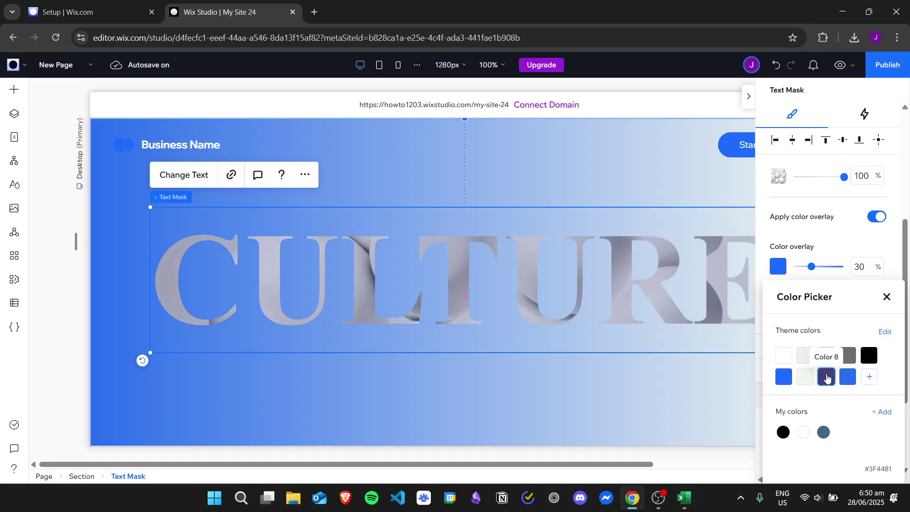
left_click(784, 378)
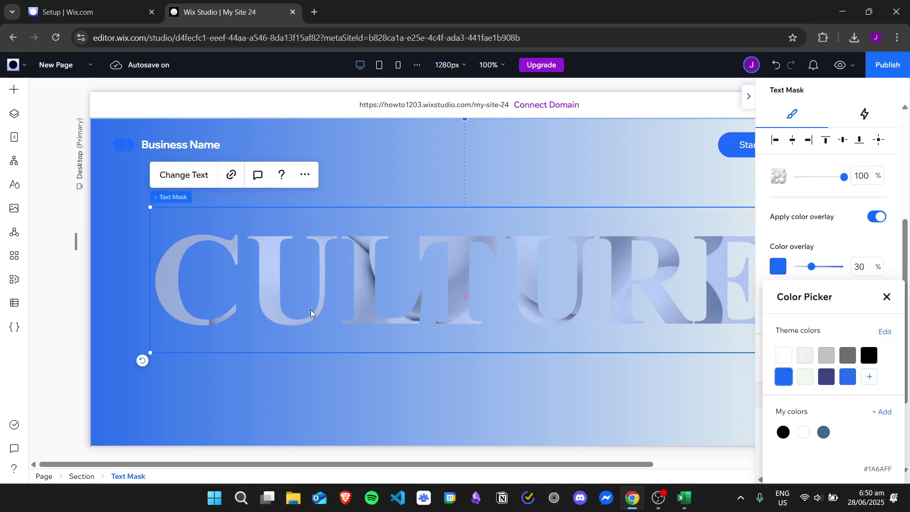
left_click(750, 95)
left_click(750, 95)
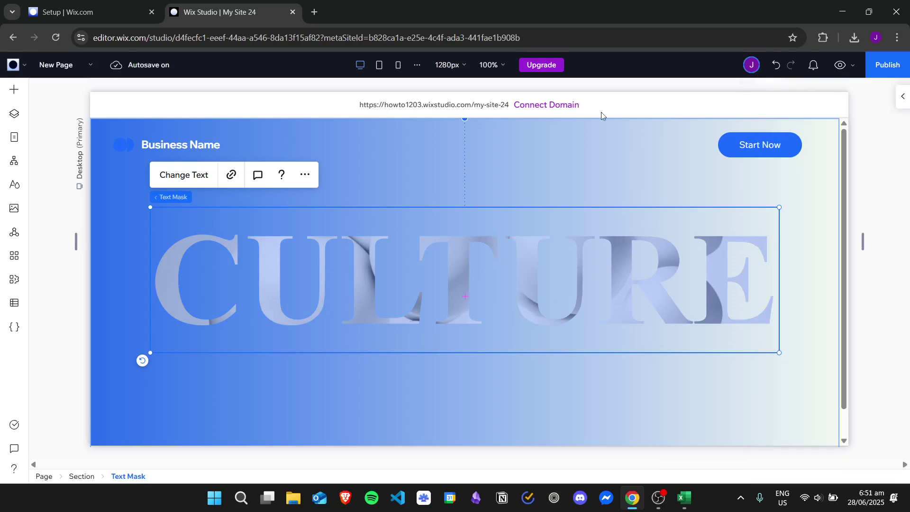
- Replace the text mask's wording with "Awesome"
left_click(197, 174)
left_click(116, 277)
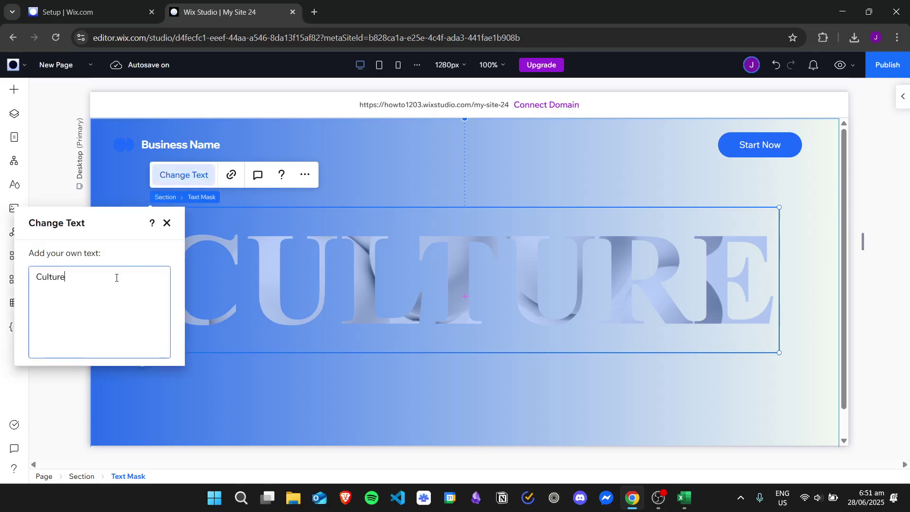
key("ctrl+a")
type("Awesome")
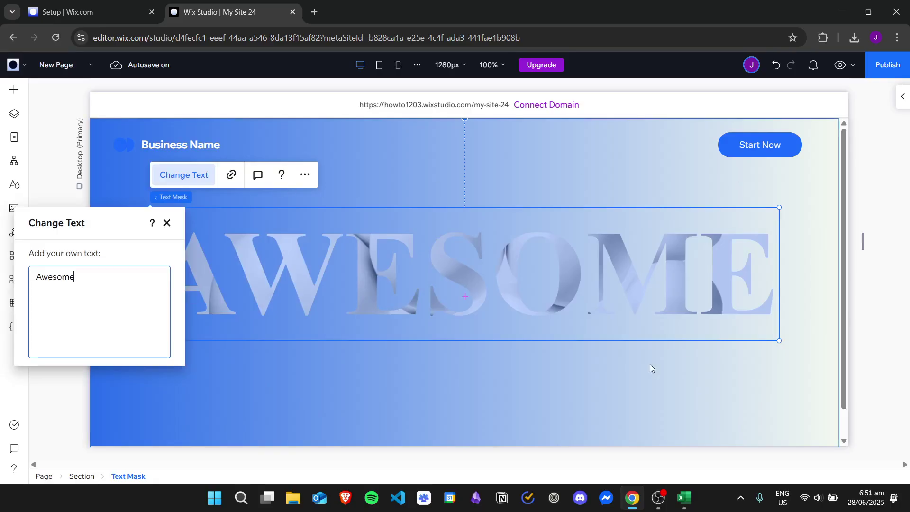
left_click(167, 223)
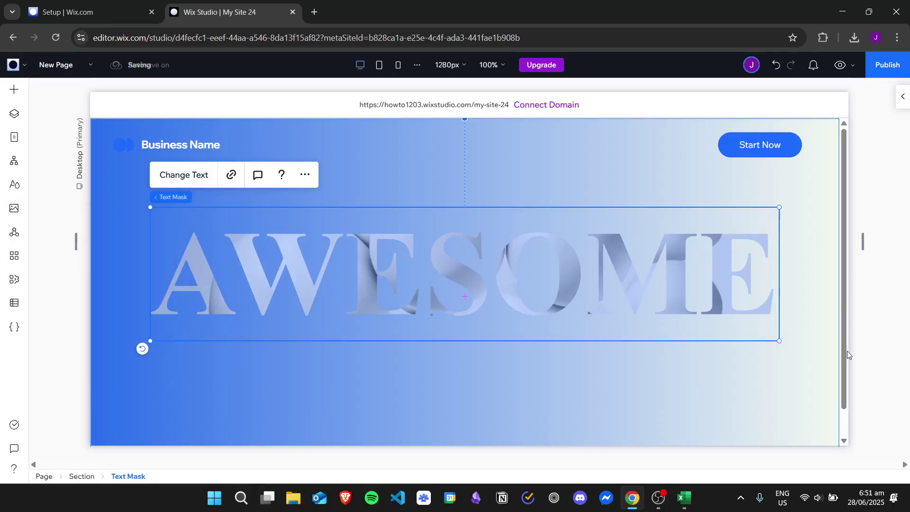
left_click(690, 376)
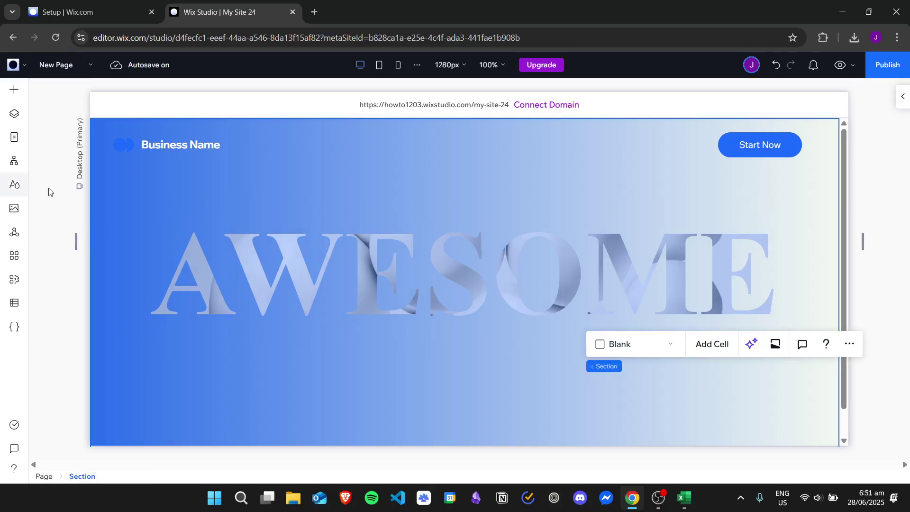
- Add an image element to the section, just below the AWESOME text and slightly right of center
left_click(14, 89)
left_click(83, 124)
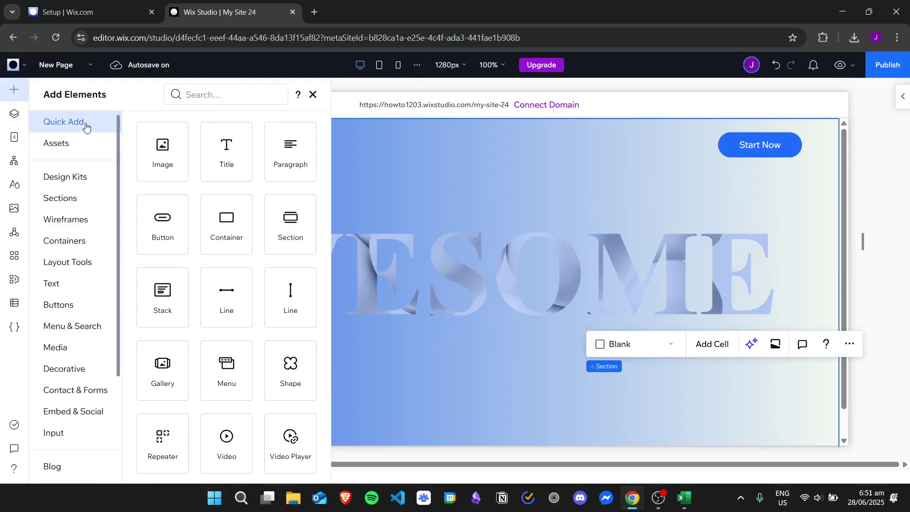
left_click_drag(160, 153, 527, 373)
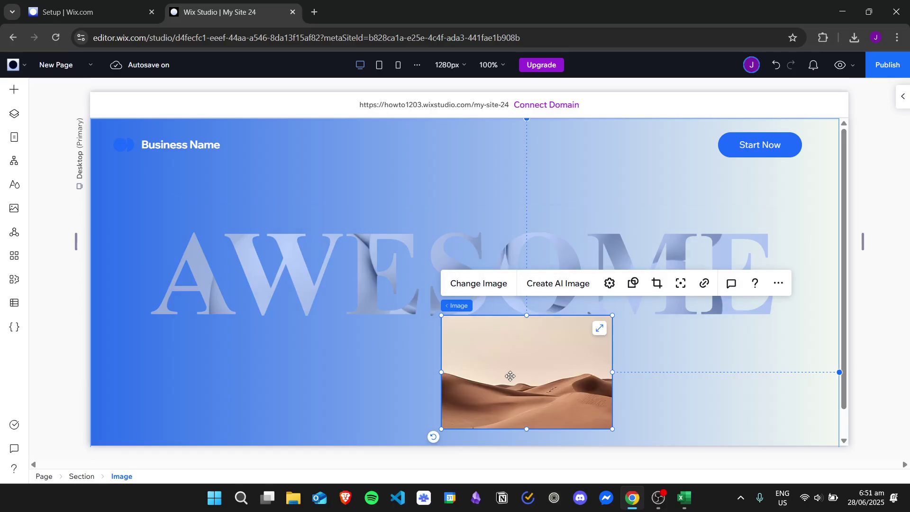
- Replace the desert image with the vivid blurred colorful background from the site files and move it slightly up over the AWESOME text
left_click(479, 283)
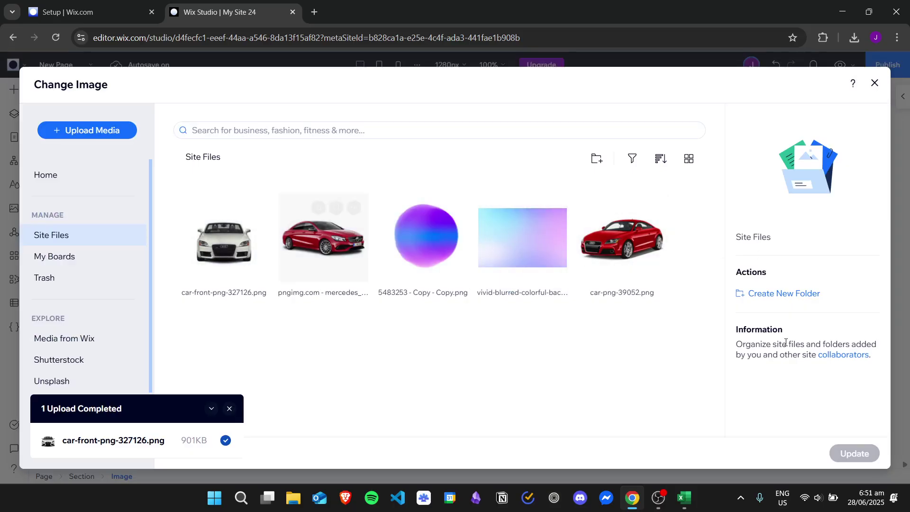
double_click(529, 238)
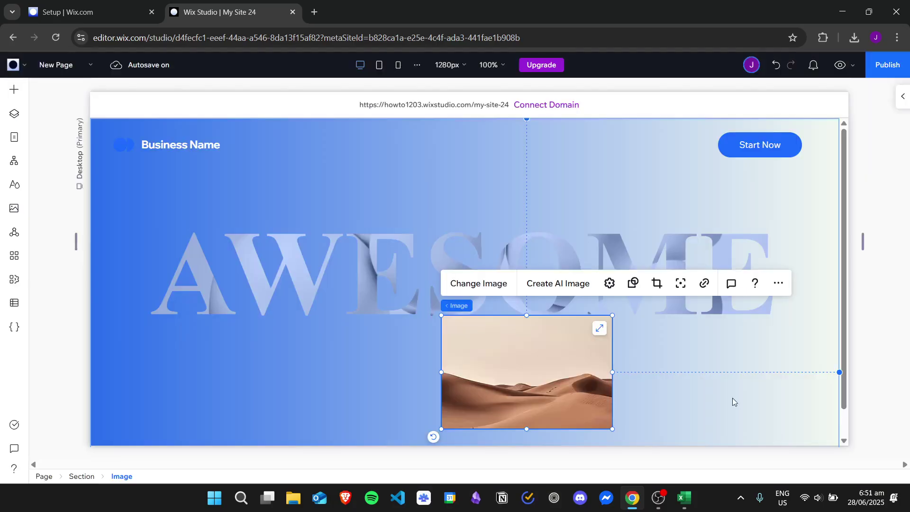
left_click_drag(496, 366, 490, 351)
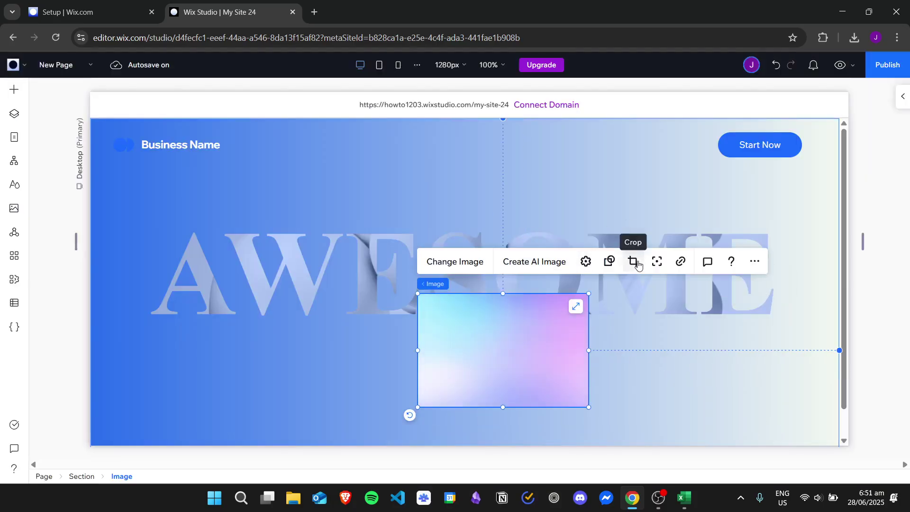
- Crop the image to the shape with rounded upper-left and lower-right corners
left_click(610, 262)
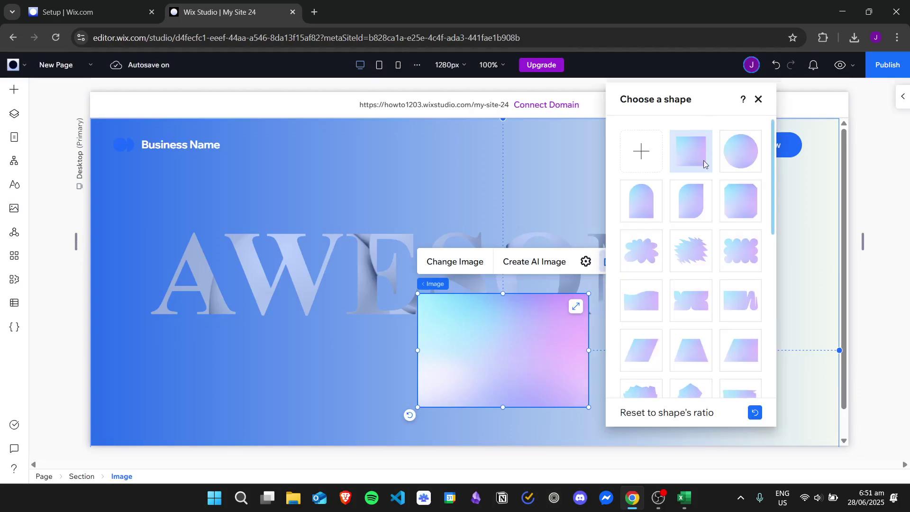
left_click(695, 202)
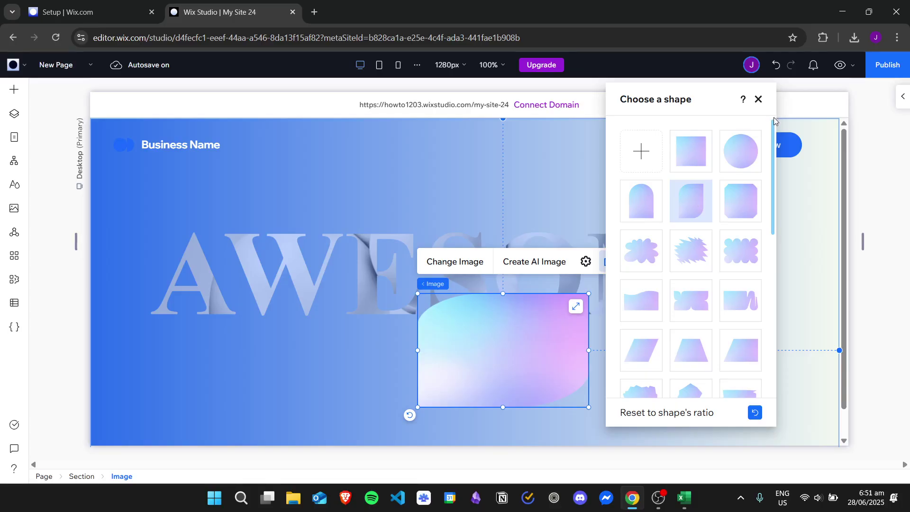
left_click(759, 99)
- Resize the shaped image into a tall portrait format and center it horizontally over the AWESOME text
left_click(591, 352)
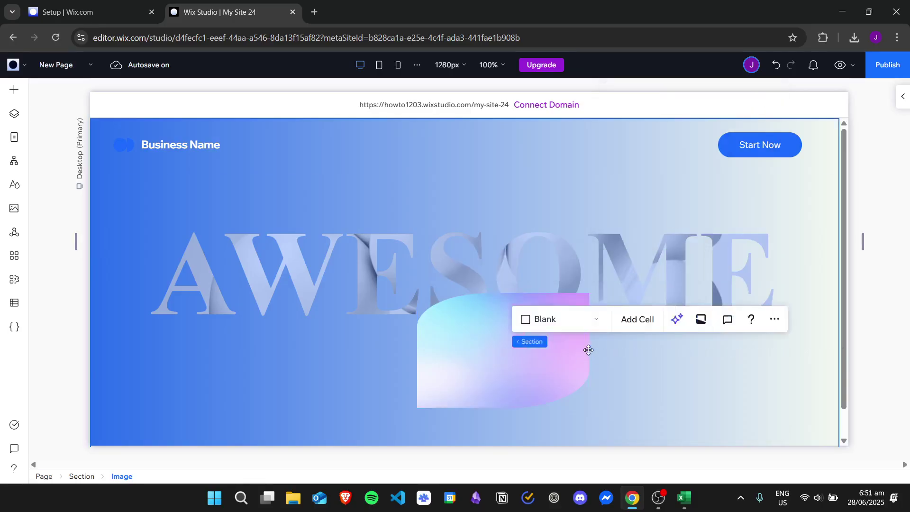
left_click(559, 361)
left_click_drag(589, 350, 492, 352)
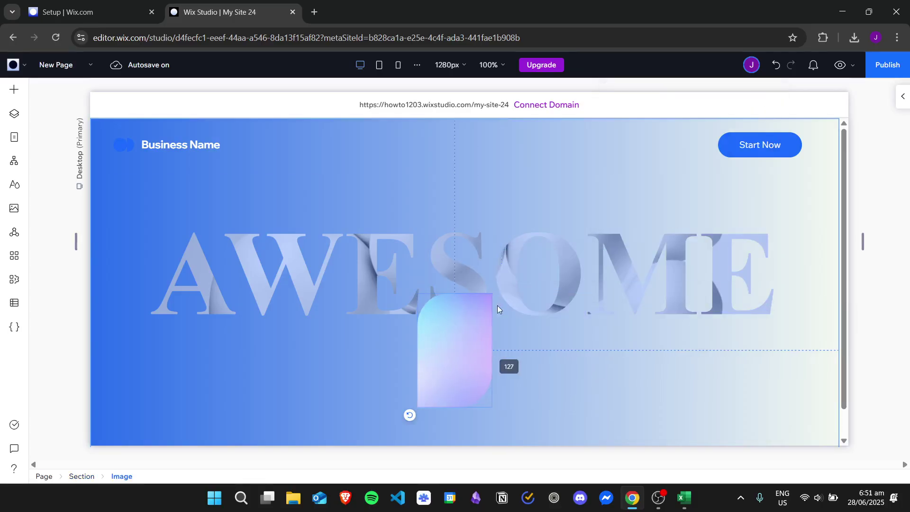
left_click_drag(492, 293, 603, 185)
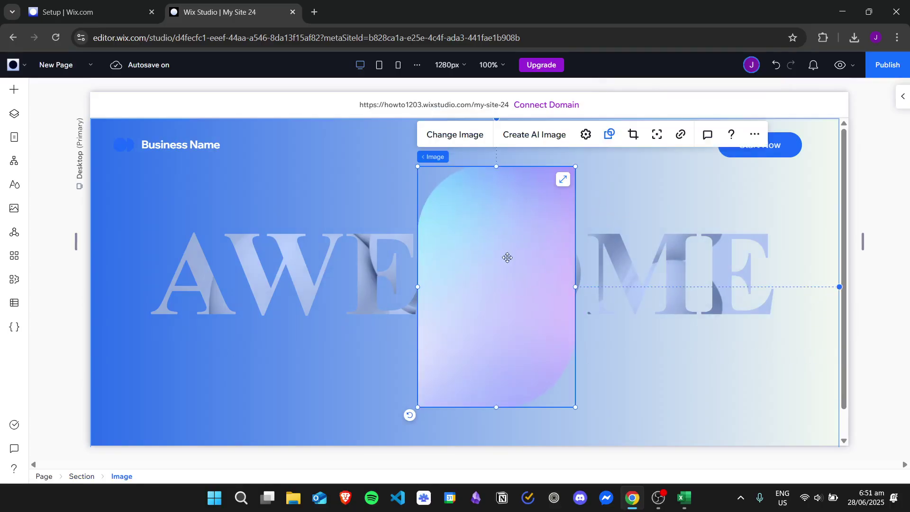
left_click_drag(508, 258, 478, 249)
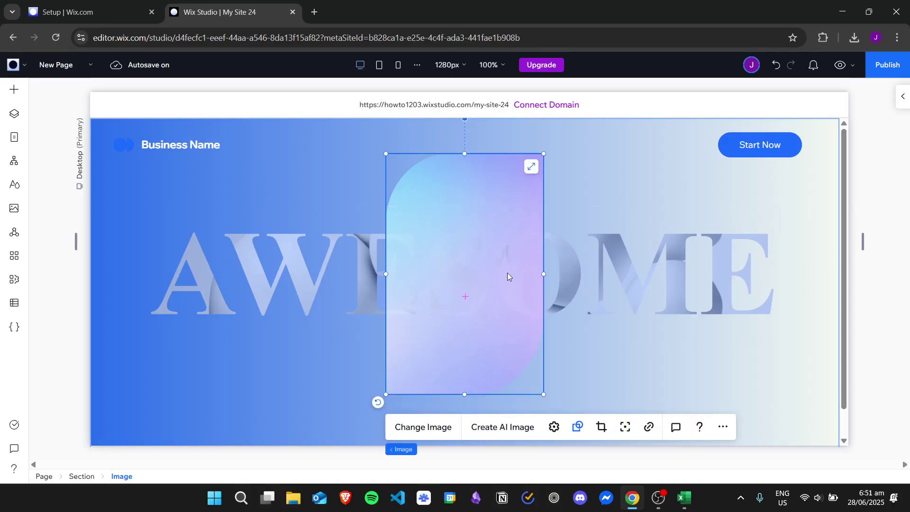
left_click_drag(545, 274, 548, 295)
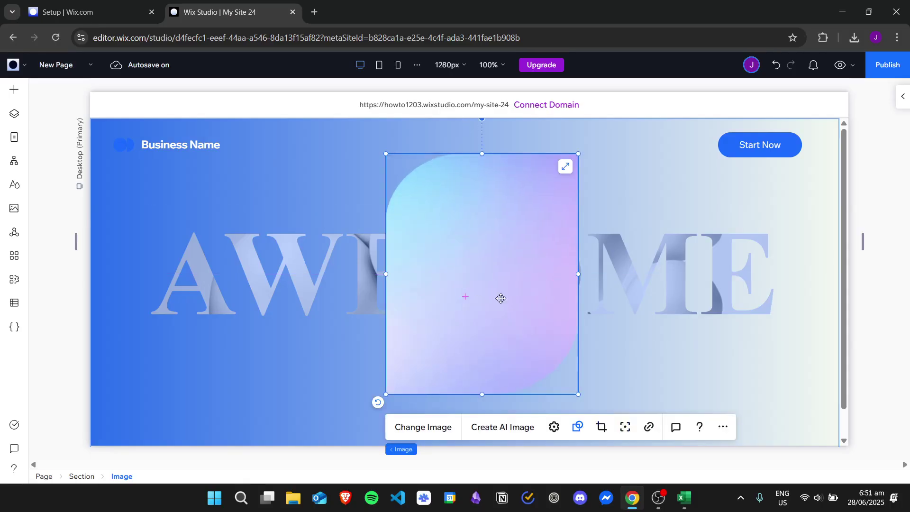
mouse_move(484, 300)
left_mouse_down()
mouse_move(474, 305)
mouse_move(485, 304)
left_mouse_up()
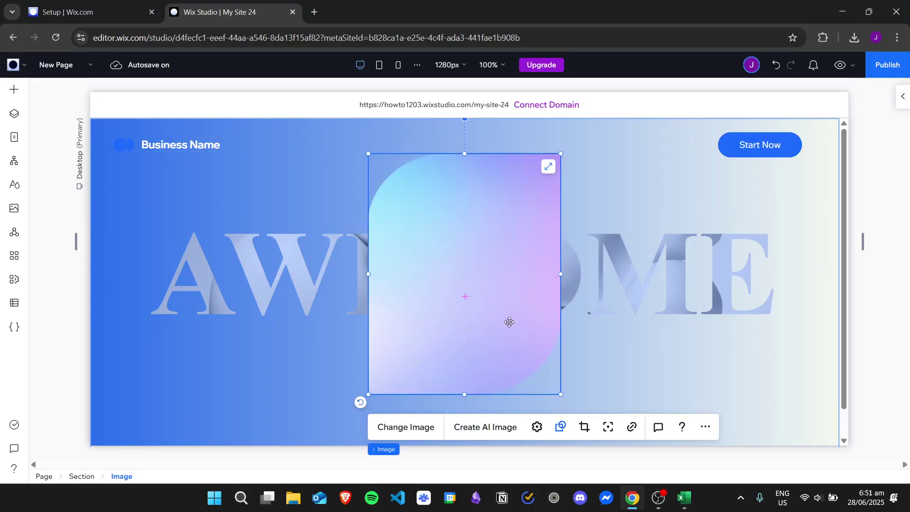
- Send the gradient image to the back, behind the AWESOME text mask
right_click(498, 332)
mouse_move(561, 356)
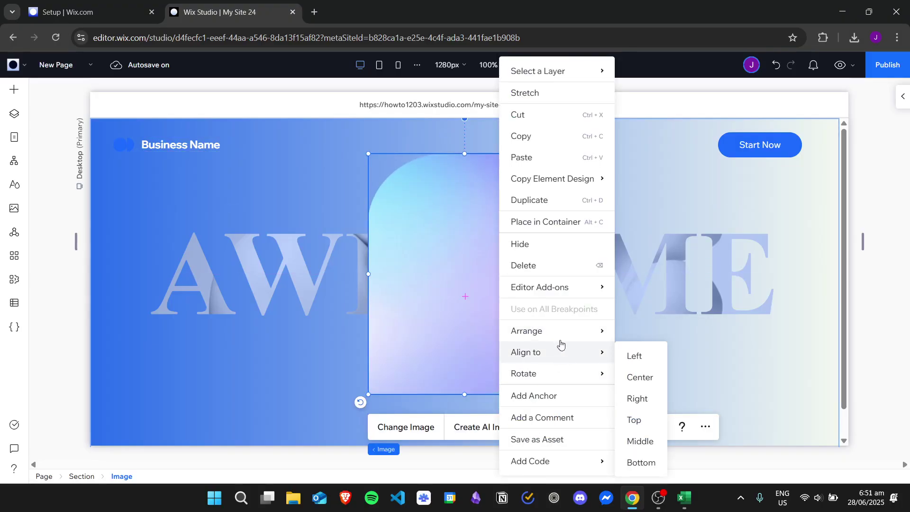
mouse_move(567, 336)
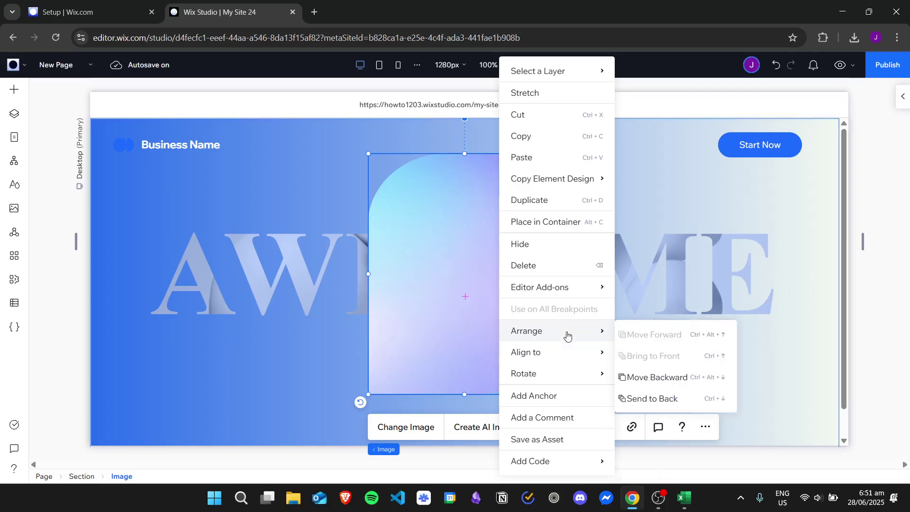
left_click(643, 399)
left_click(672, 374)
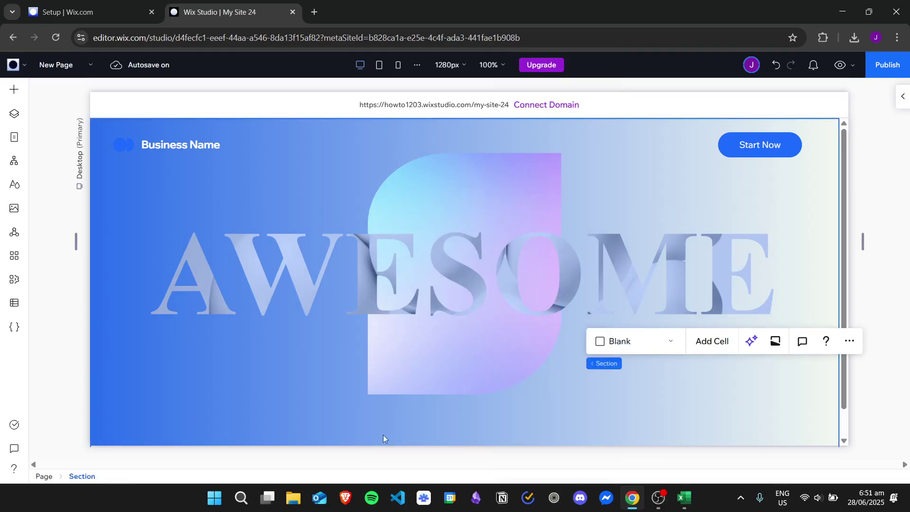
left_click(305, 396)
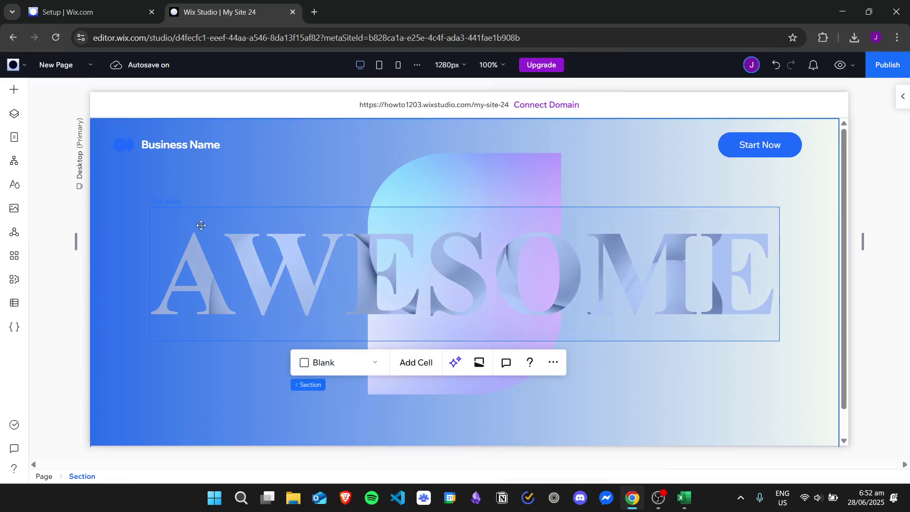
- Find the slideshow repeaters, add the "Services Commercial" one to the section and stretch it to fill the section
left_click(12, 94)
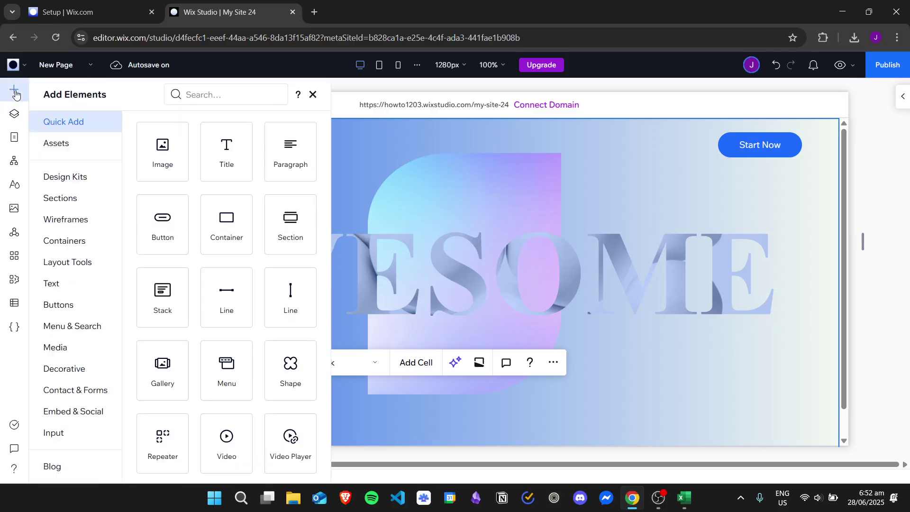
left_click(234, 95)
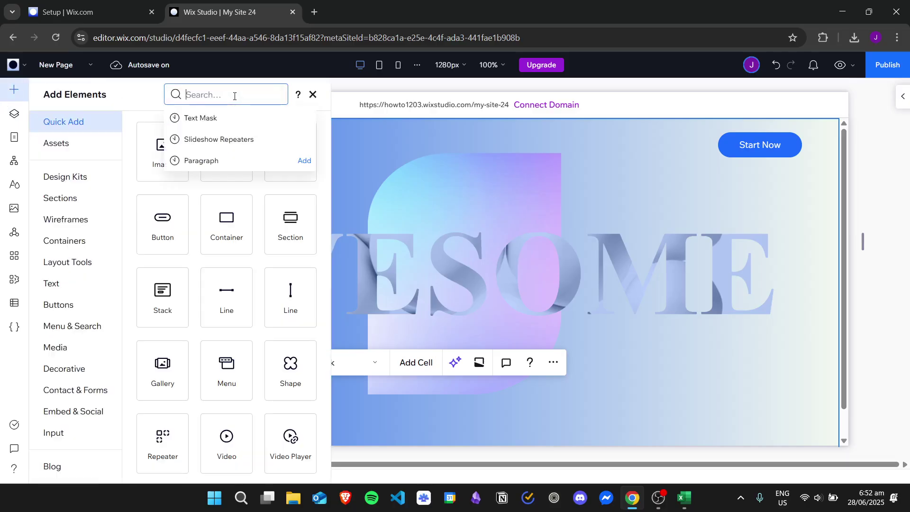
type("slideshow re")
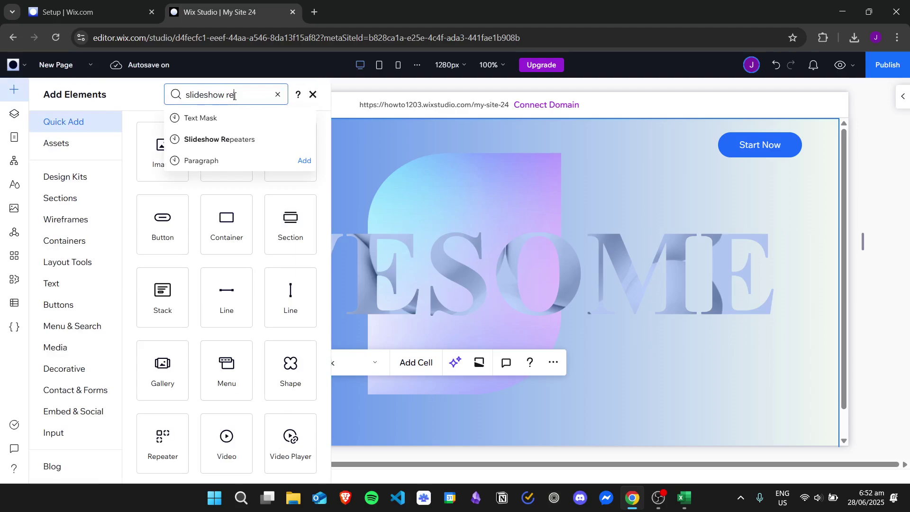
type("peater")
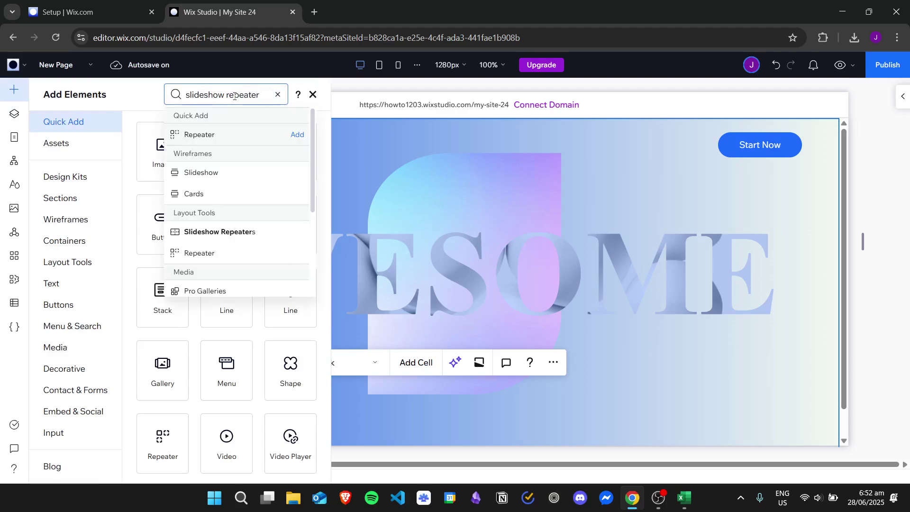
left_click(255, 178)
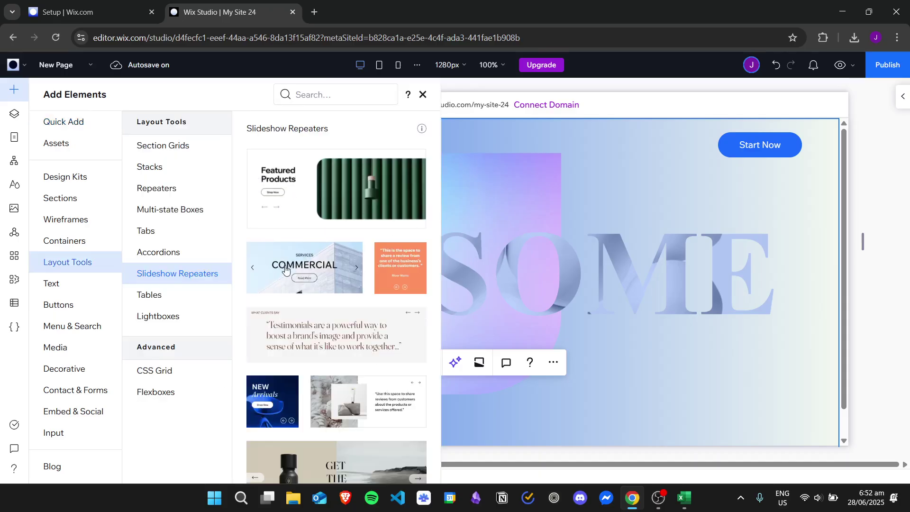
left_click_drag(285, 269, 472, 379)
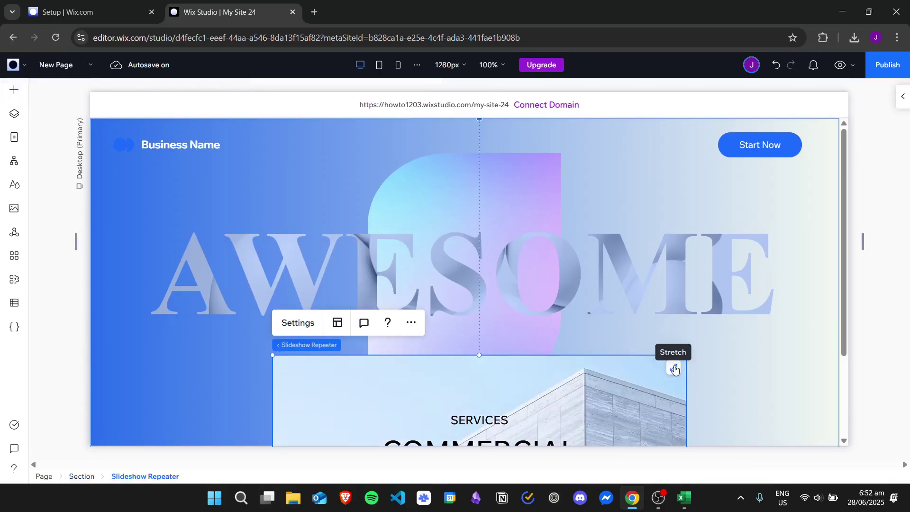
left_click(674, 368)
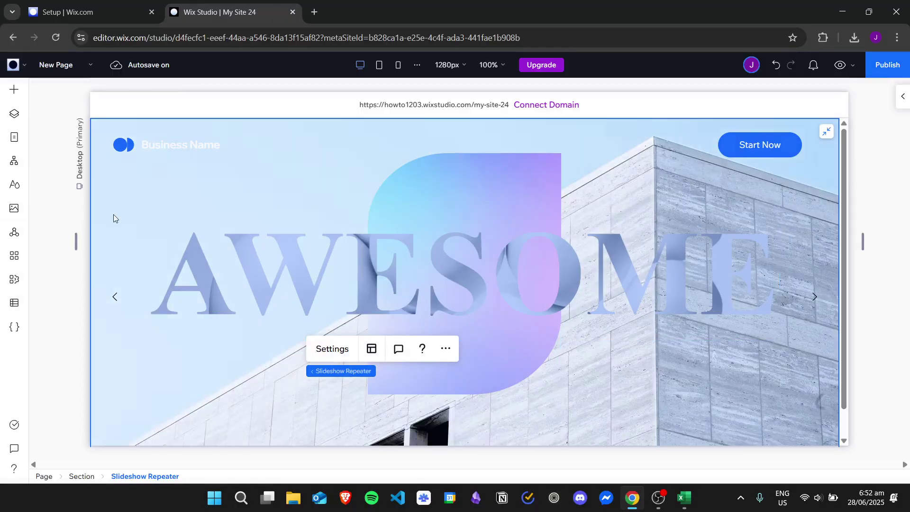
- Delete the text stack and the background image from the slideshow repeater's first item
left_click(14, 116)
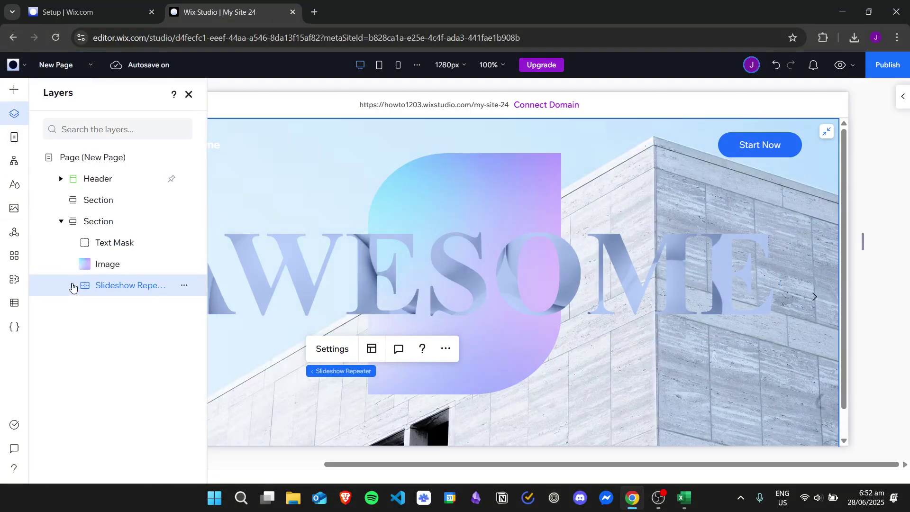
left_click(73, 286)
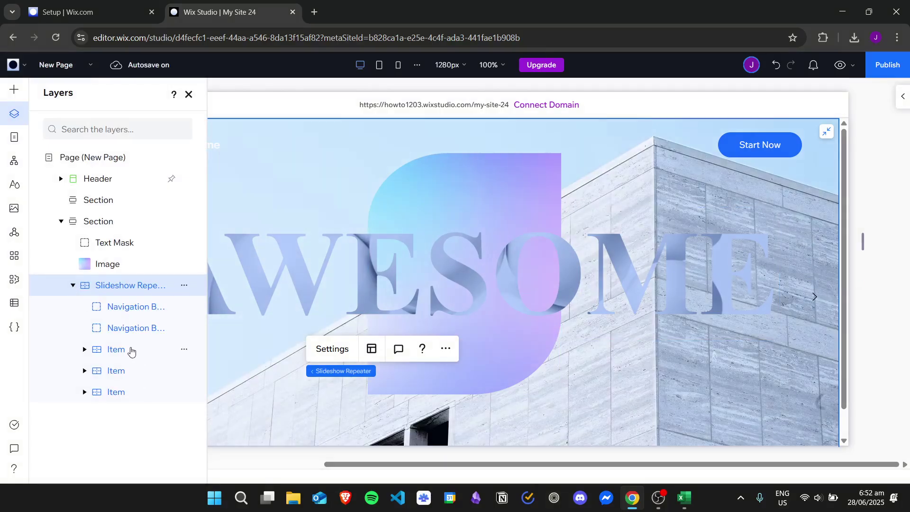
left_click(131, 351)
left_click(84, 349)
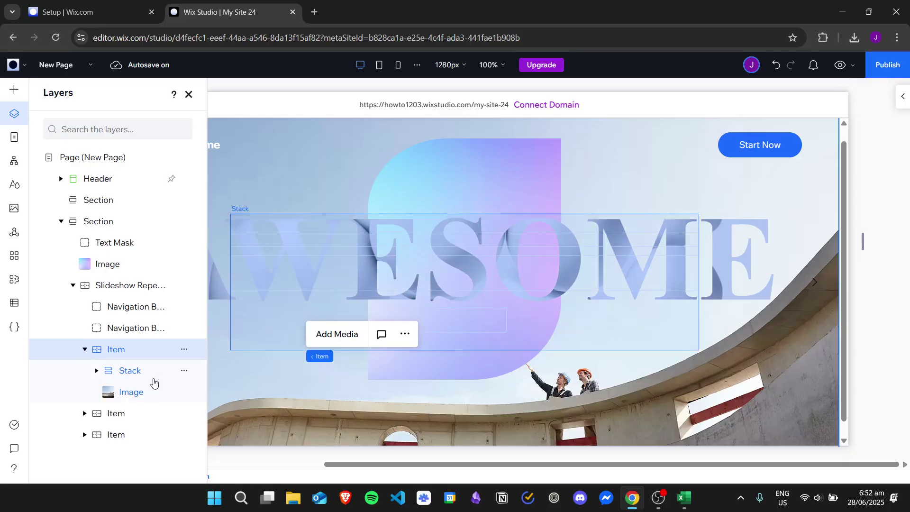
left_click(149, 370)
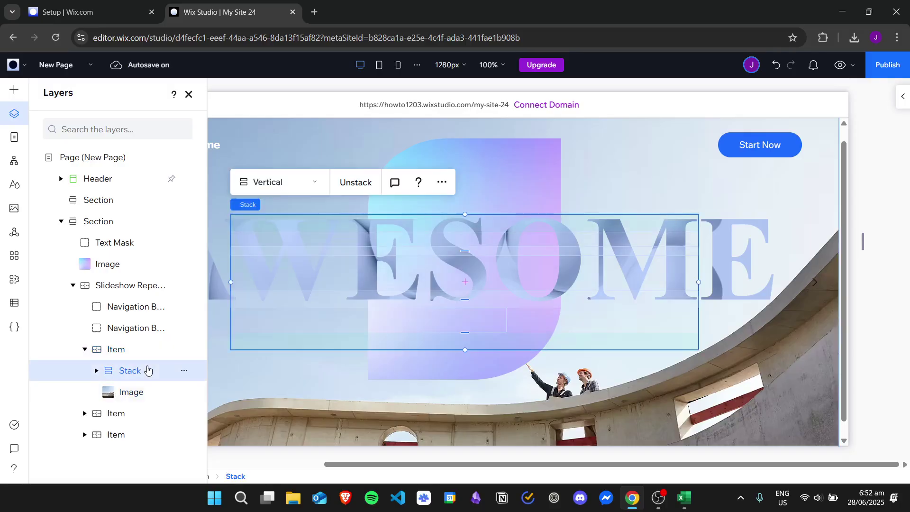
key("Delete")
left_click(148, 374)
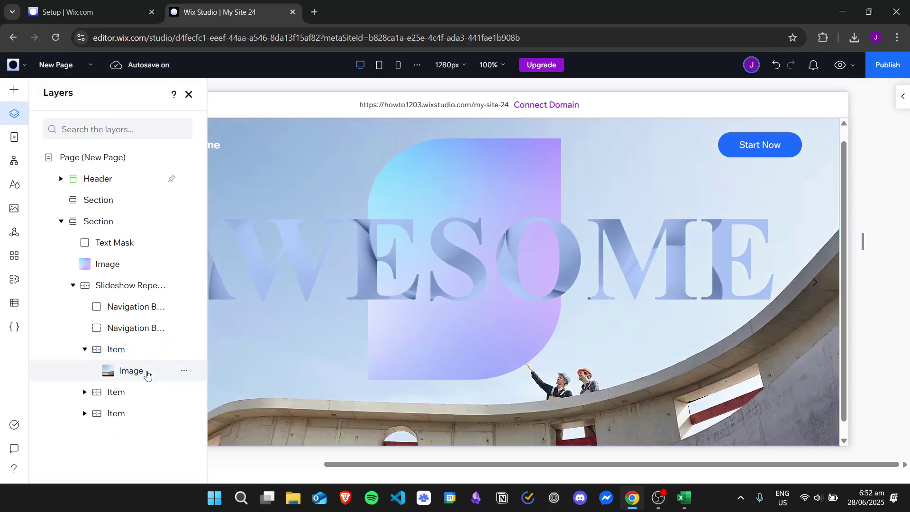
key("Delete")
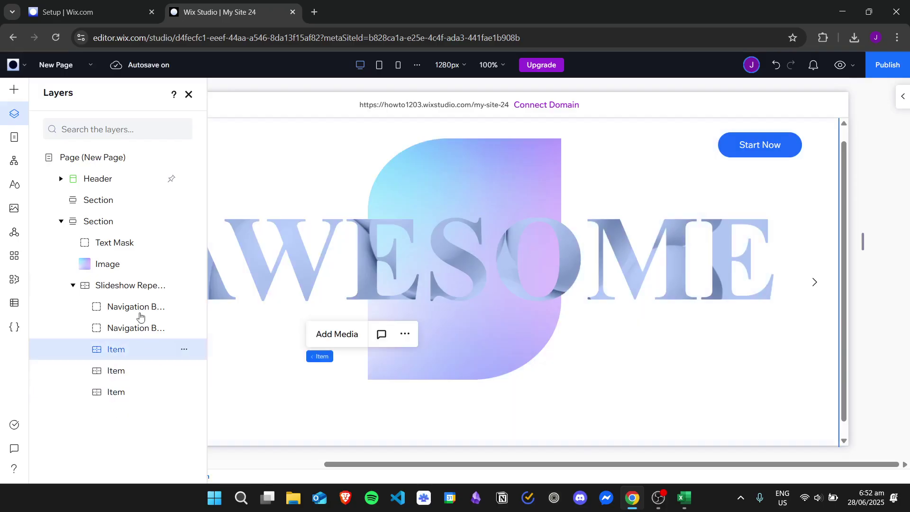
- Make the slideshow item's background fill transparent and set the slideshow repeater's background opacity to 0%
left_click(905, 99)
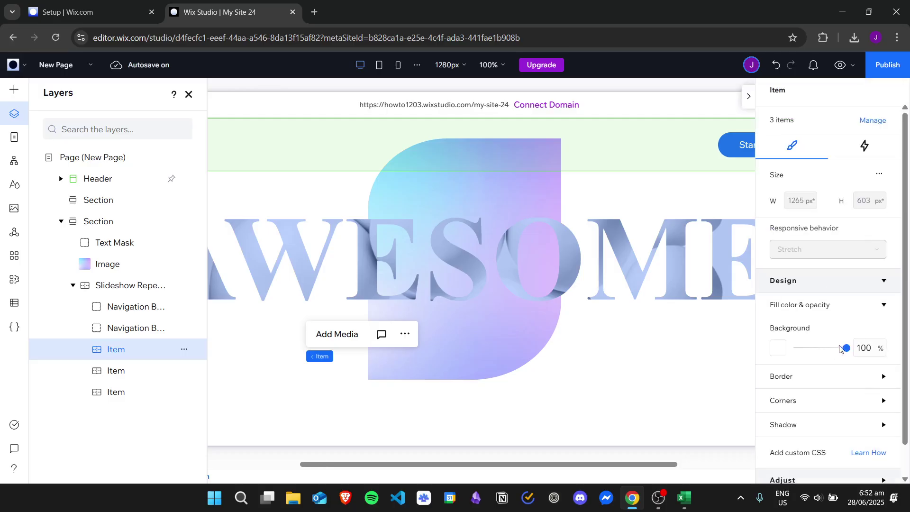
left_click_drag(829, 349, 775, 350)
left_click(131, 286)
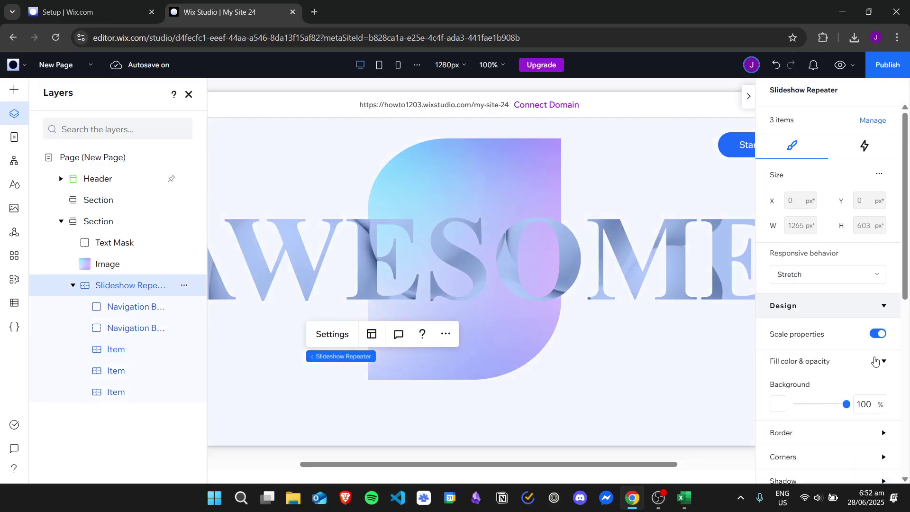
left_click_drag(848, 407, 773, 411)
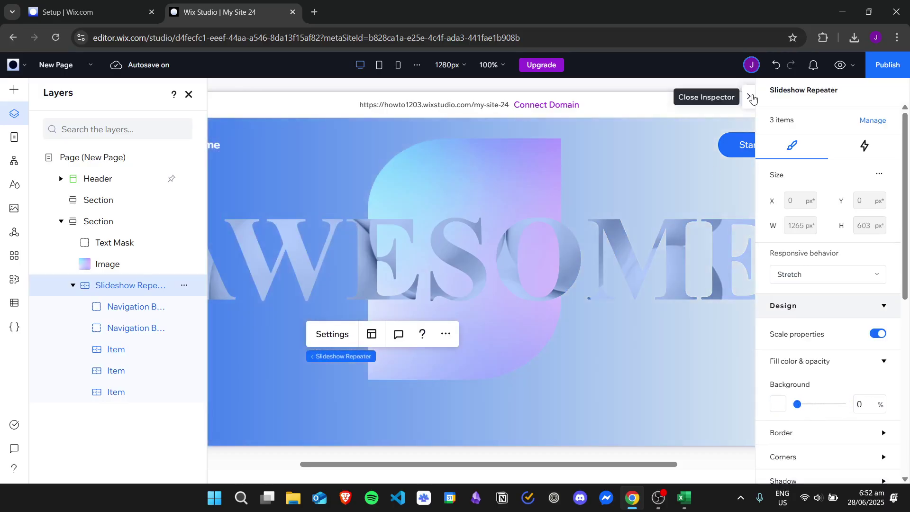
left_click(748, 96)
left_click(189, 96)
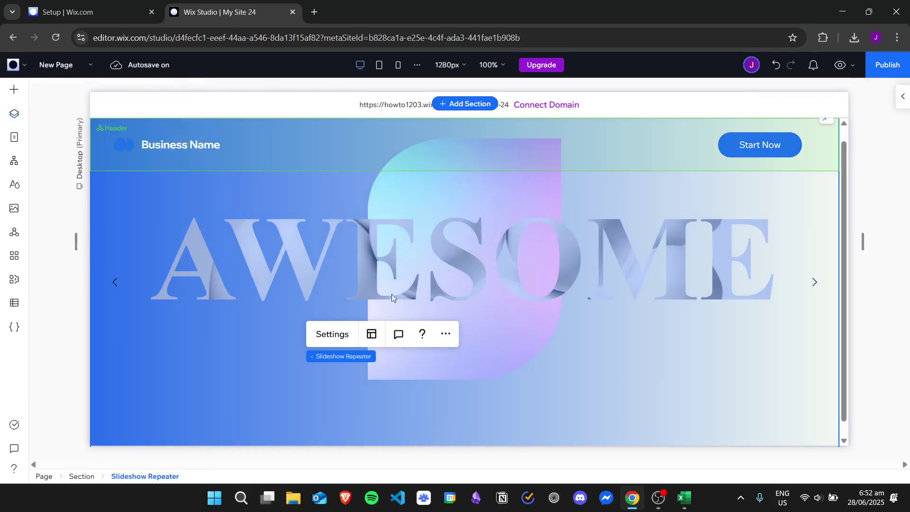
left_click(877, 303)
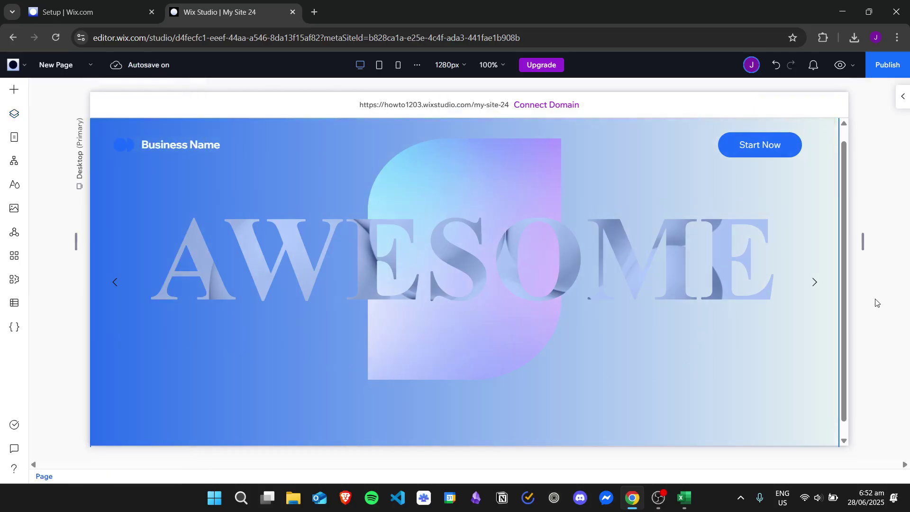
- Move the AWESOME text mask down slightly, keeping it horizontally centered over the gradient image
left_click(451, 246)
left_click(485, 297)
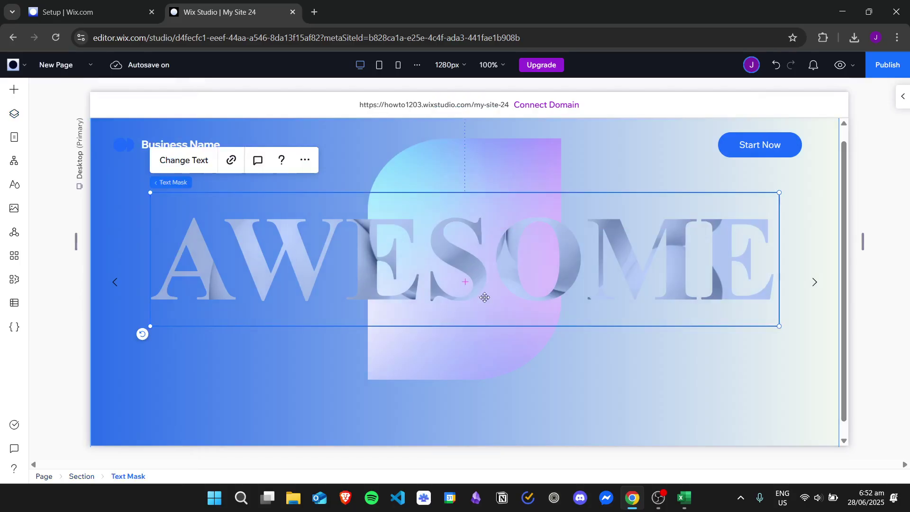
left_click_drag(466, 252, 465, 273)
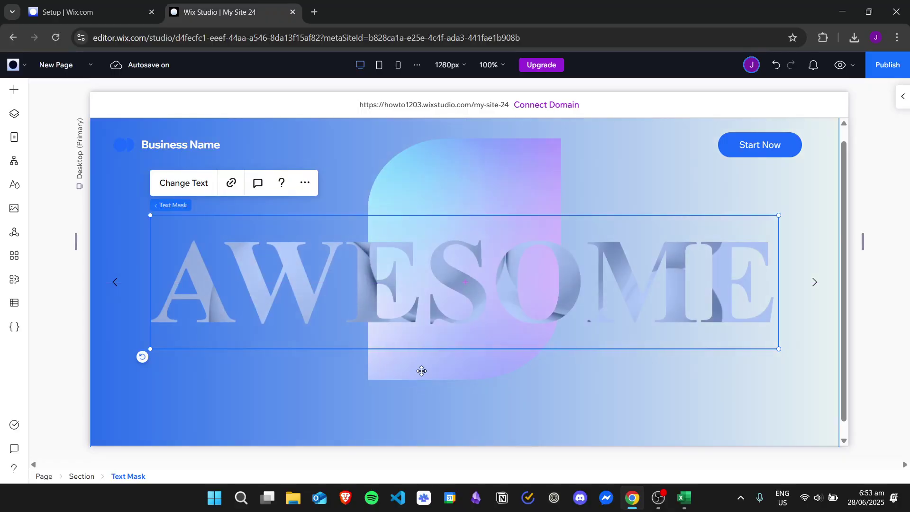
- Move the rounded gradient image down slightly so it sits vertically centered behind the AWESOME text
left_click(422, 371)
mouse_move(422, 371)
left_mouse_down()
mouse_move(423, 391)
mouse_move(422, 382)
left_mouse_up()
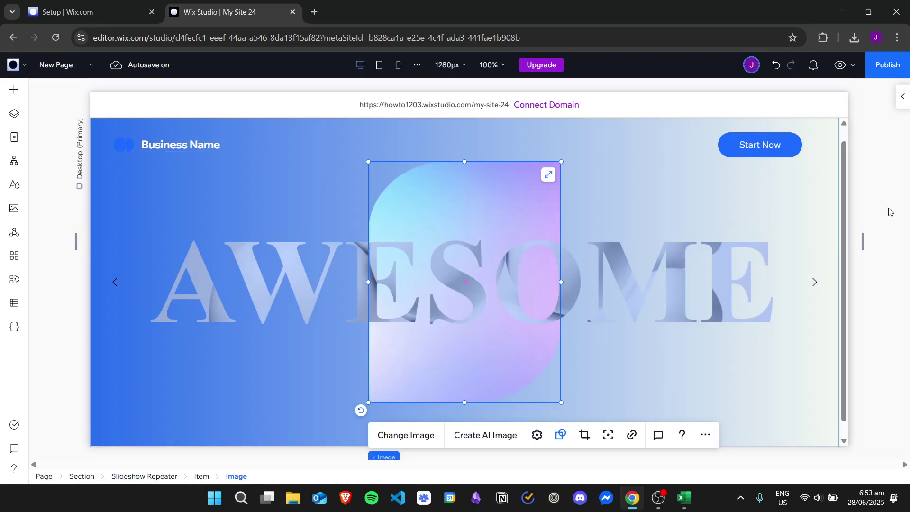
left_click(890, 211)
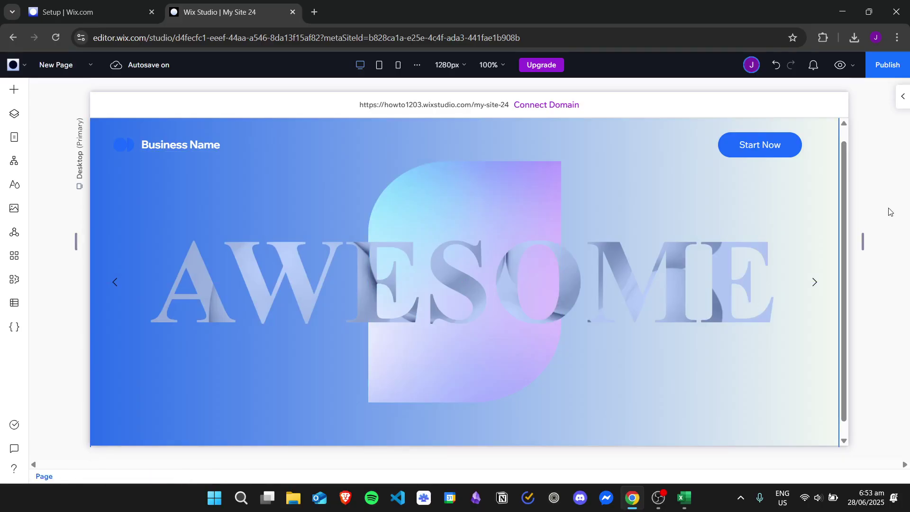
- Add an image element to the first slideshow item and set its picture to car-png-39052.png from the site files
left_click(14, 89)
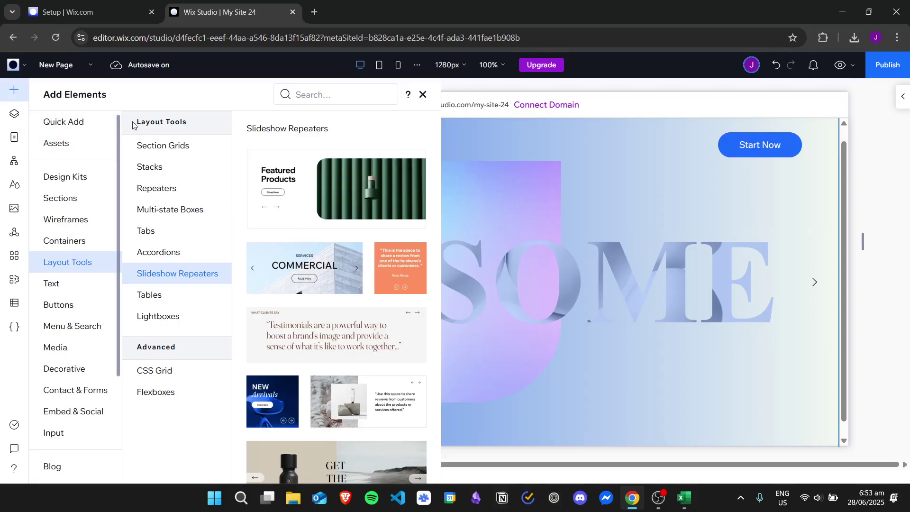
left_click(72, 121)
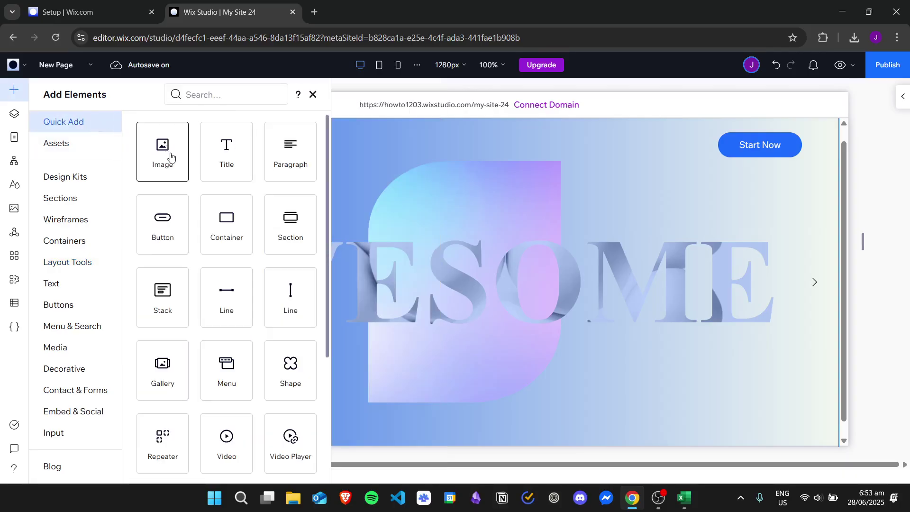
left_click_drag(453, 223, 673, 374)
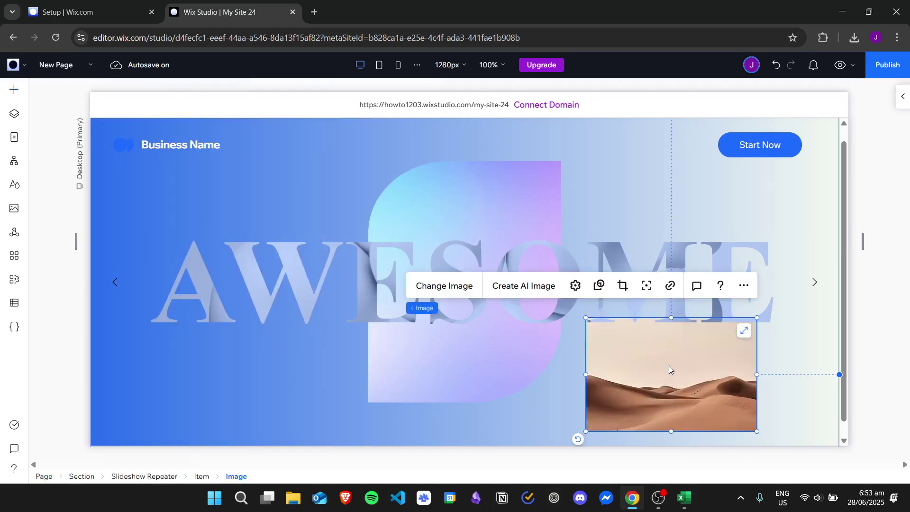
left_click(449, 287)
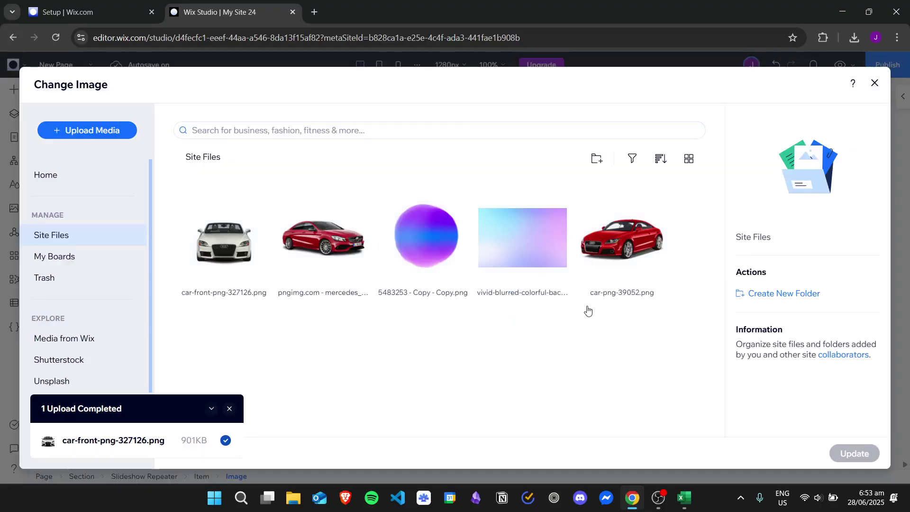
left_click(653, 261)
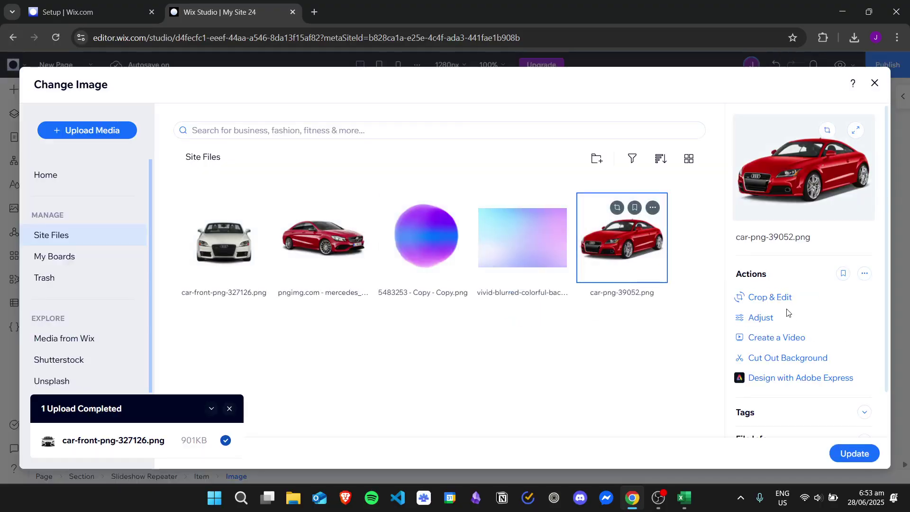
left_click(868, 456)
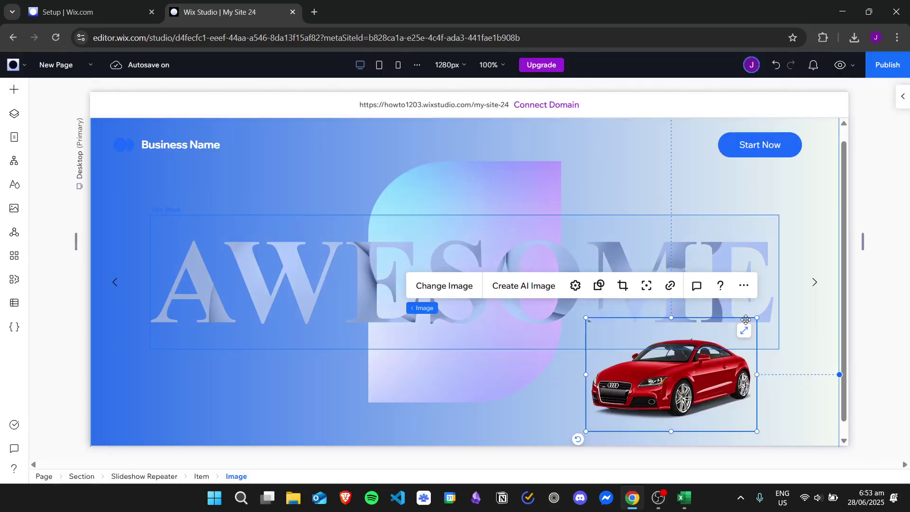
- Move the red car image behind the AWESOME text and enlarge it to span most of the hero's height, roughly centered
left_click_drag(682, 394, 485, 292)
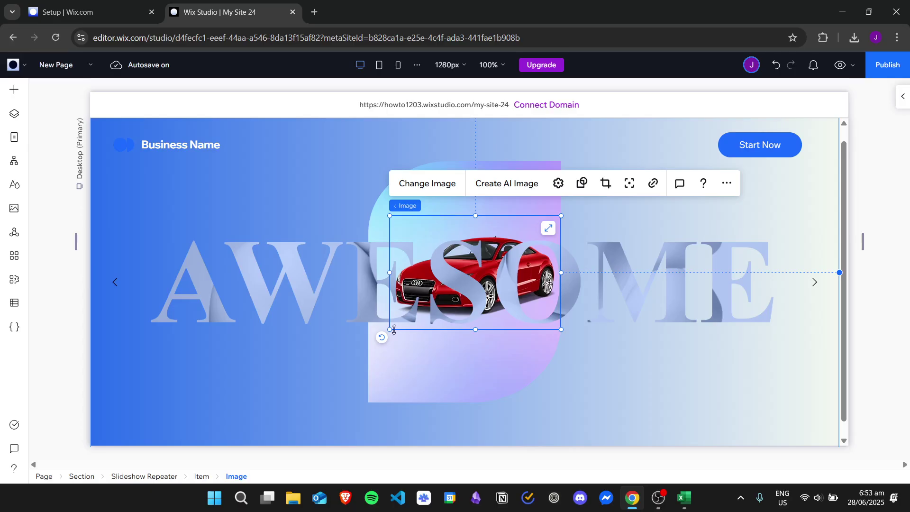
left_click_drag(390, 329, 263, 415)
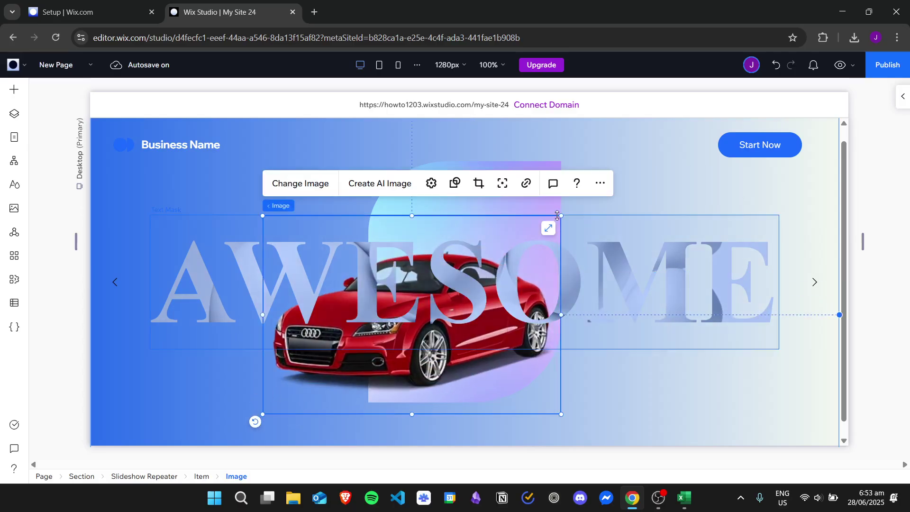
left_click_drag(561, 216, 650, 218)
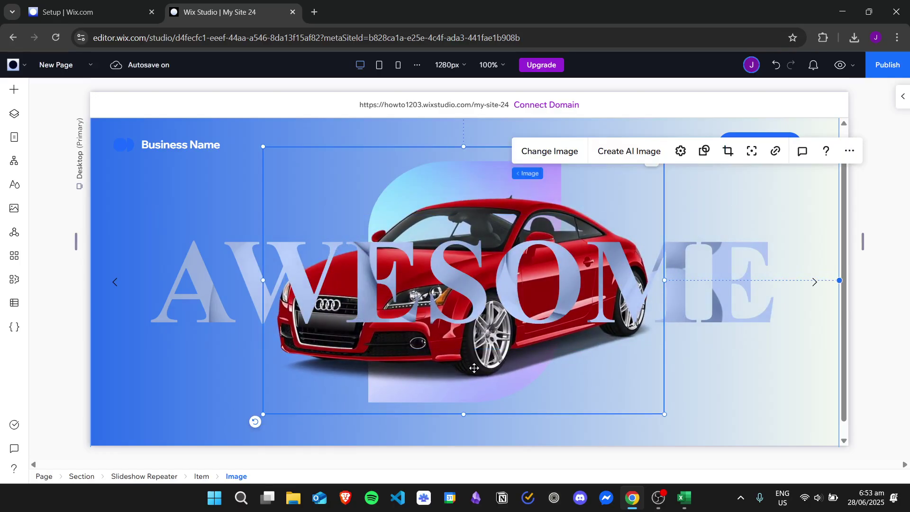
left_click_drag(474, 368, 457, 380)
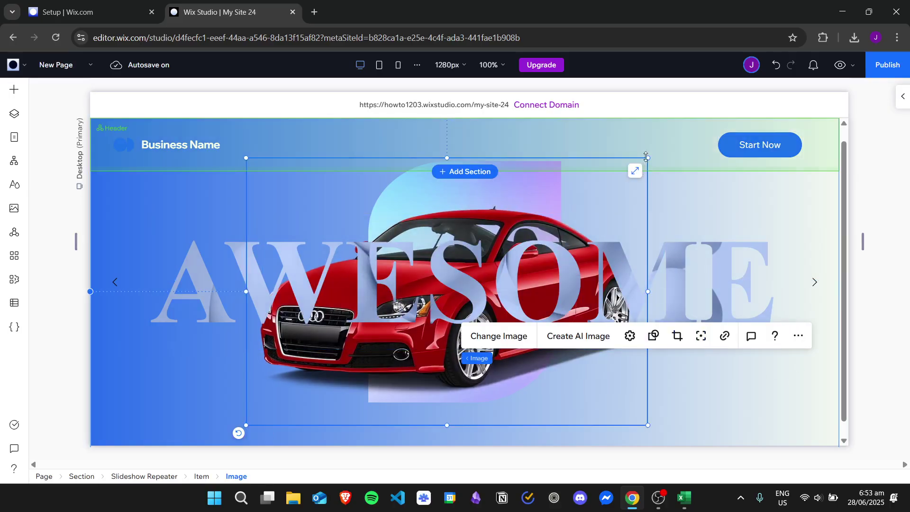
left_click_drag(646, 157, 663, 146)
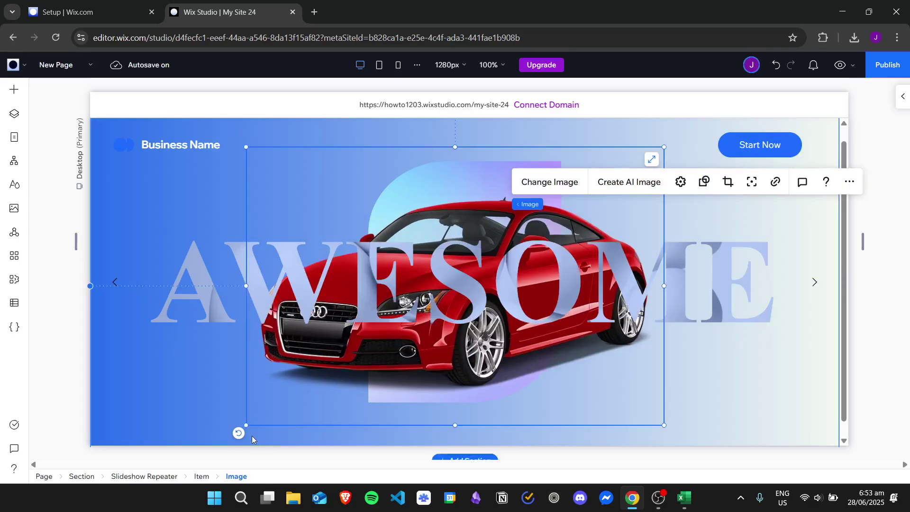
left_click_drag(246, 425, 237, 431)
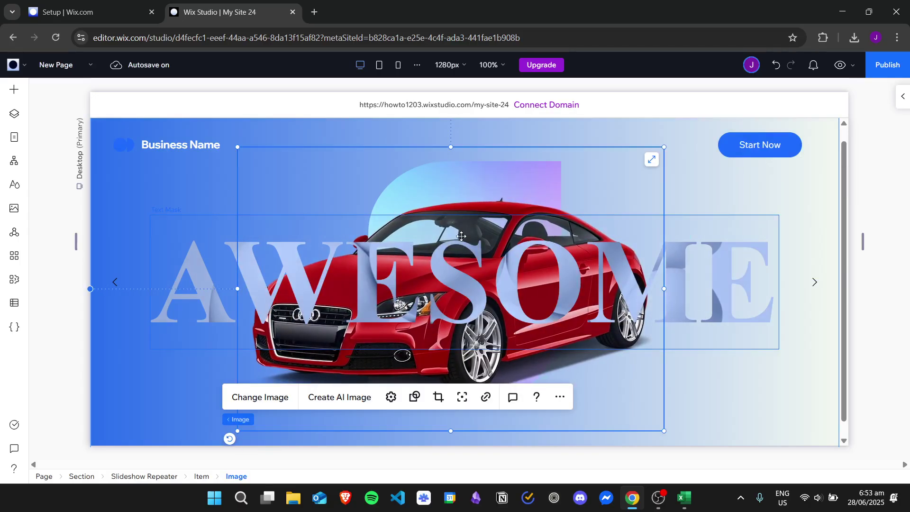
right_click(474, 201)
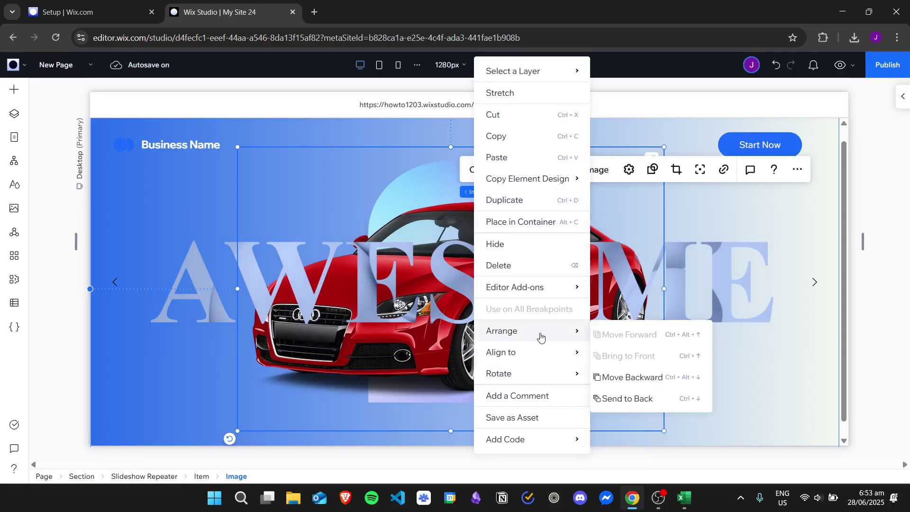
mouse_move(544, 353)
mouse_move(545, 336)
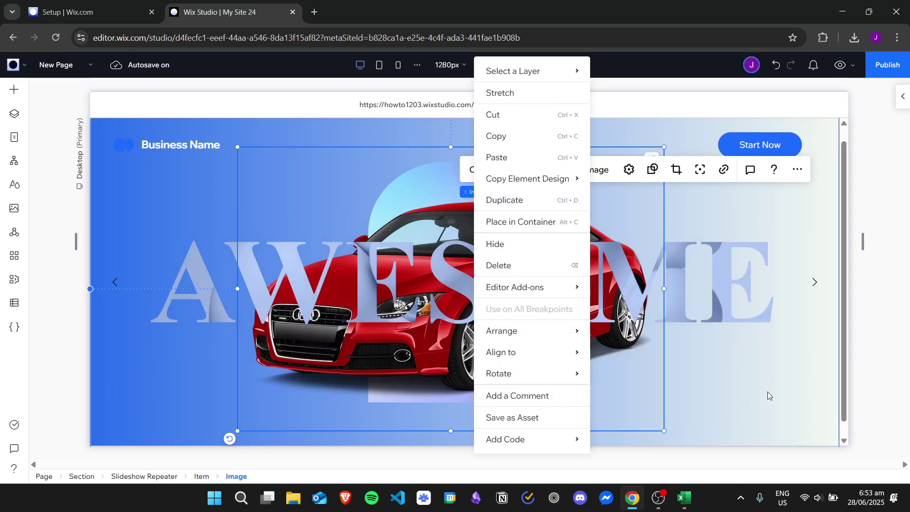
left_click(737, 328)
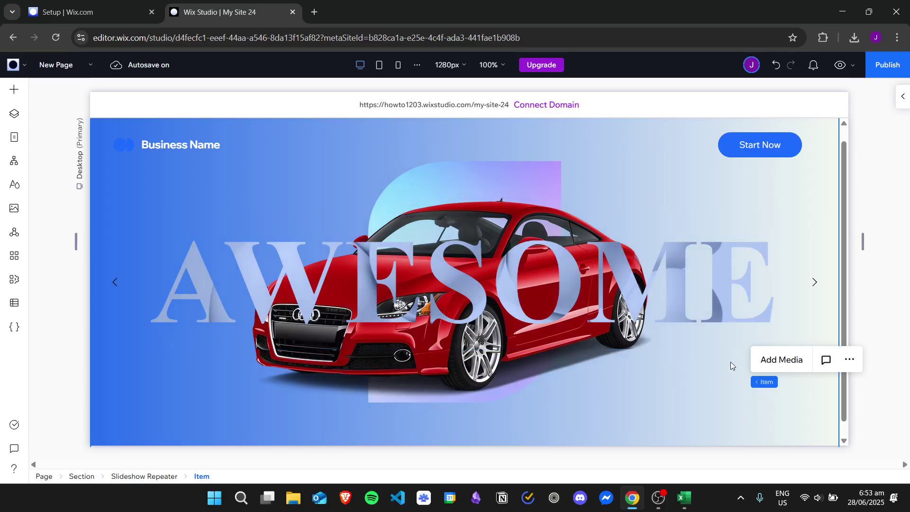
- Show the second slideshow item and replace its desert placeholder image with car-front-png-327126.png
left_click(15, 115)
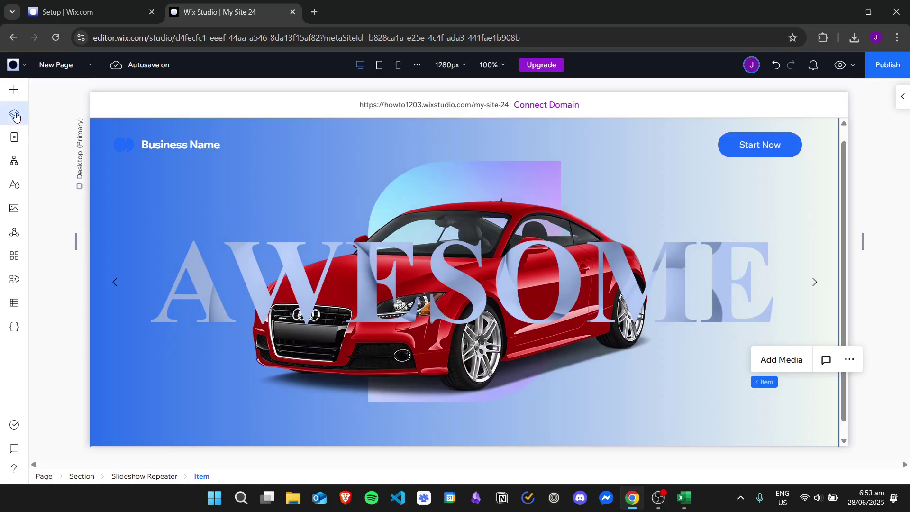
left_click(122, 393)
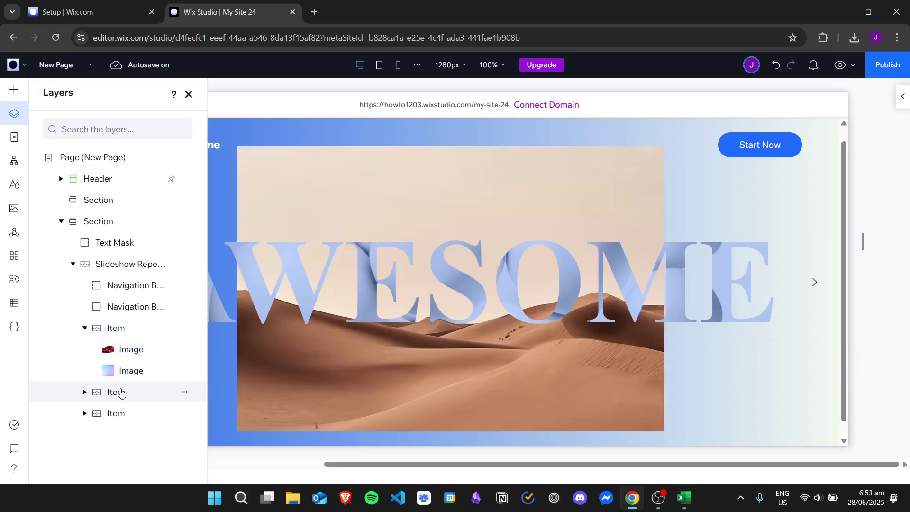
left_click(189, 96)
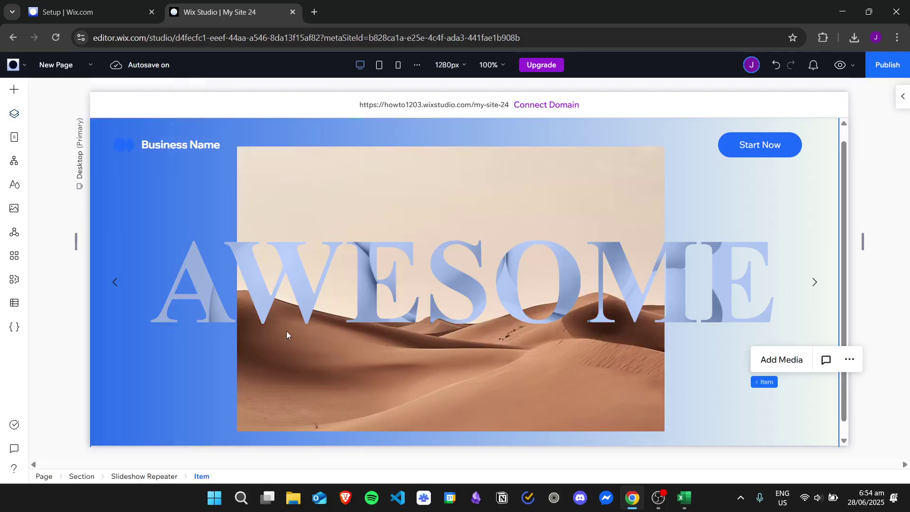
left_click(267, 408)
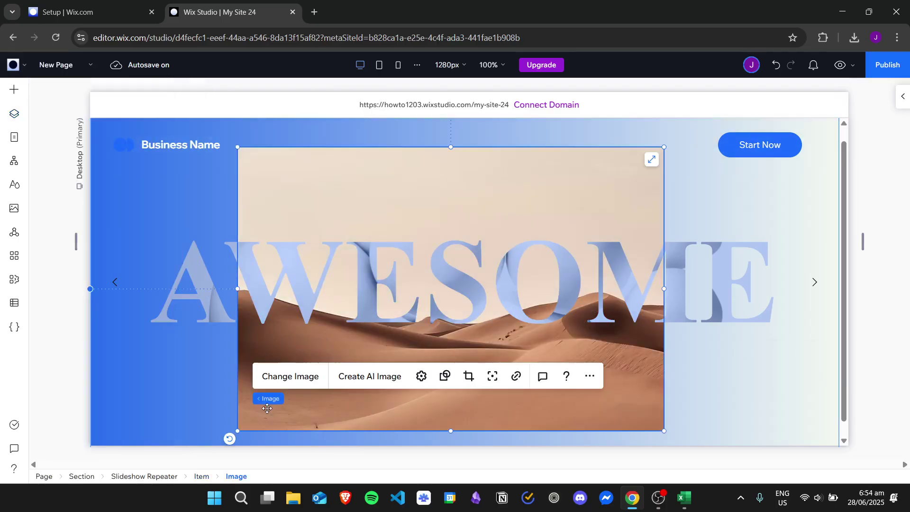
left_click(308, 377)
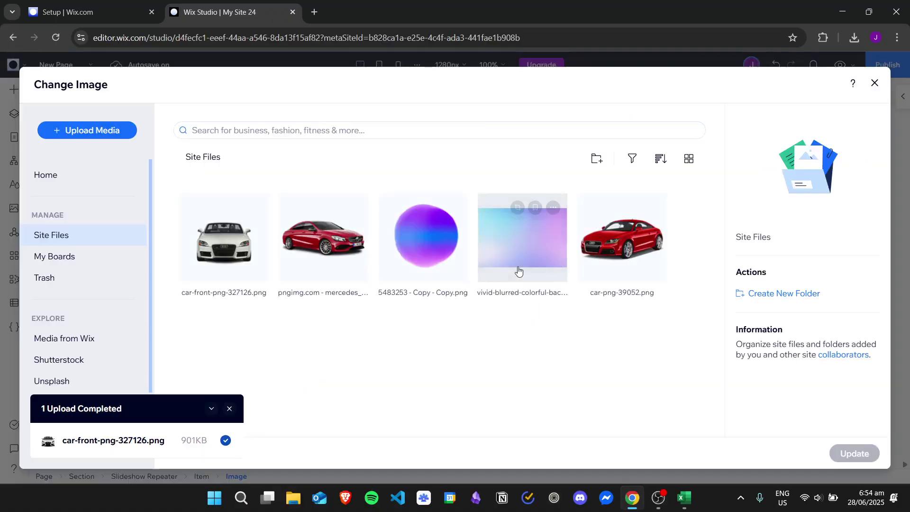
double_click(209, 257)
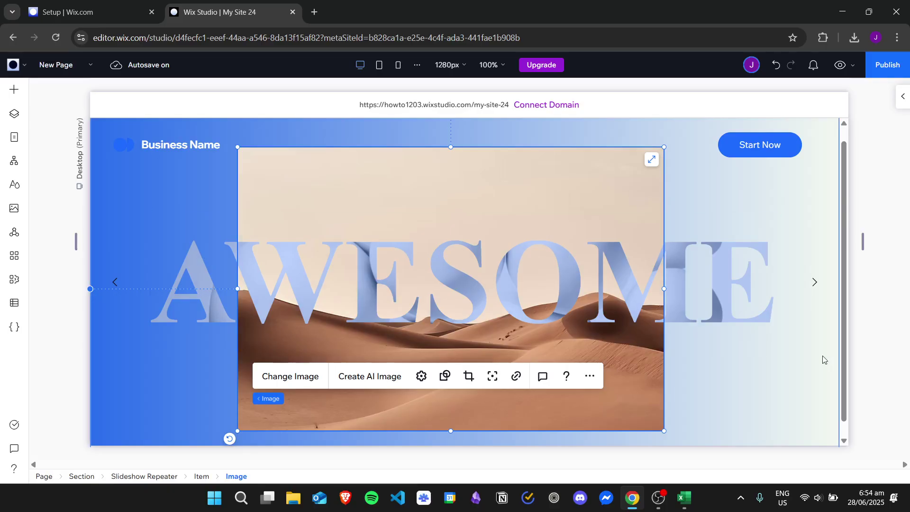
left_click(881, 201)
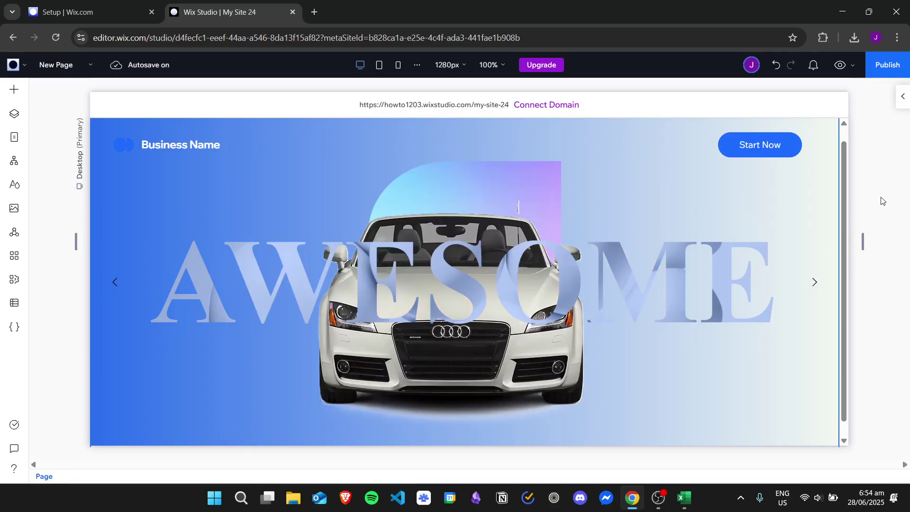
- Show the third slideshow item and replace its desert placeholder image with the red Mercedes picture from the site files
left_click(360, 384)
left_click(19, 115)
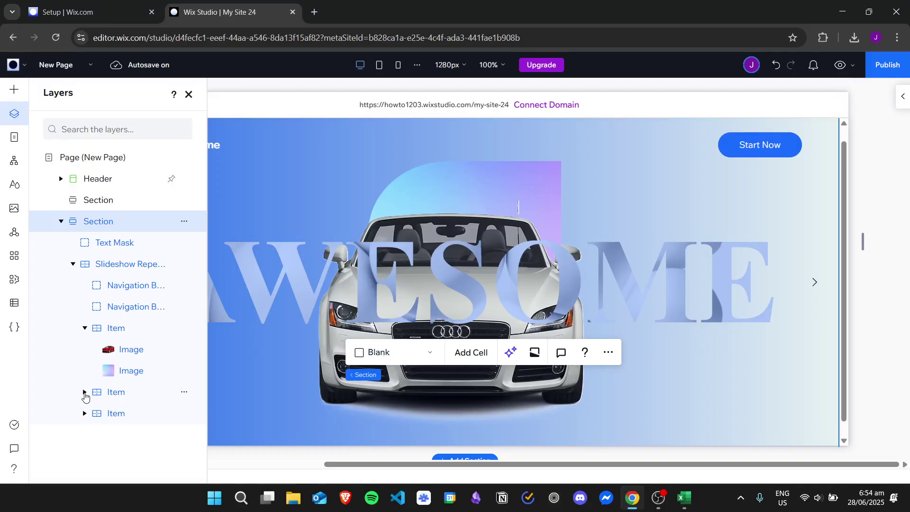
left_click(84, 393)
left_click(84, 456)
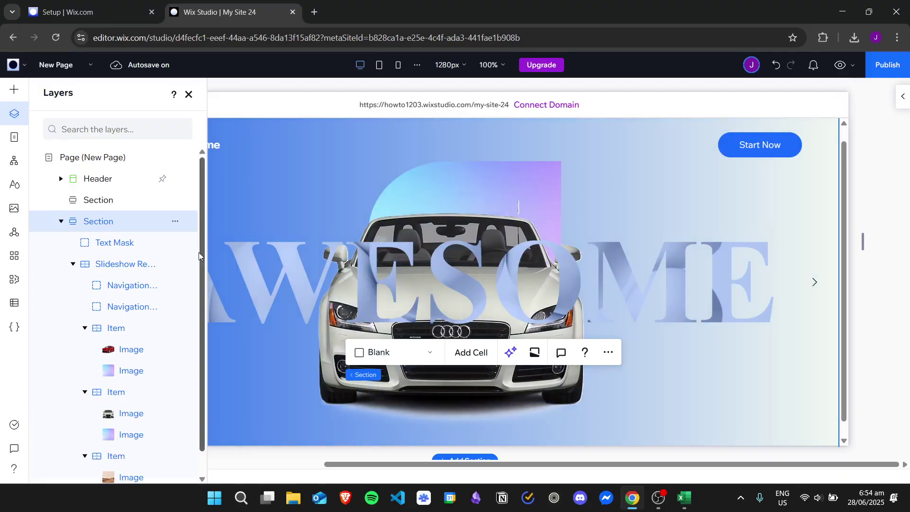
scroll(198, 256, "down", 1)
left_click(126, 432)
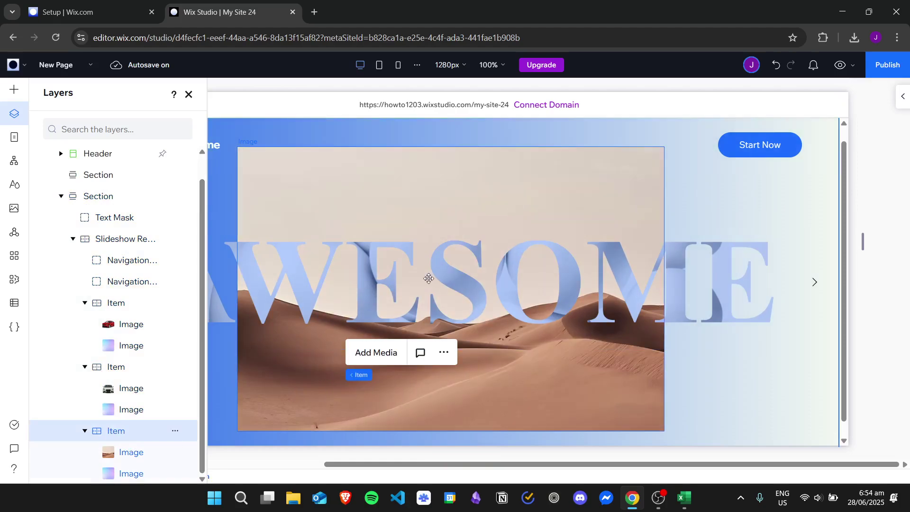
left_click(278, 408)
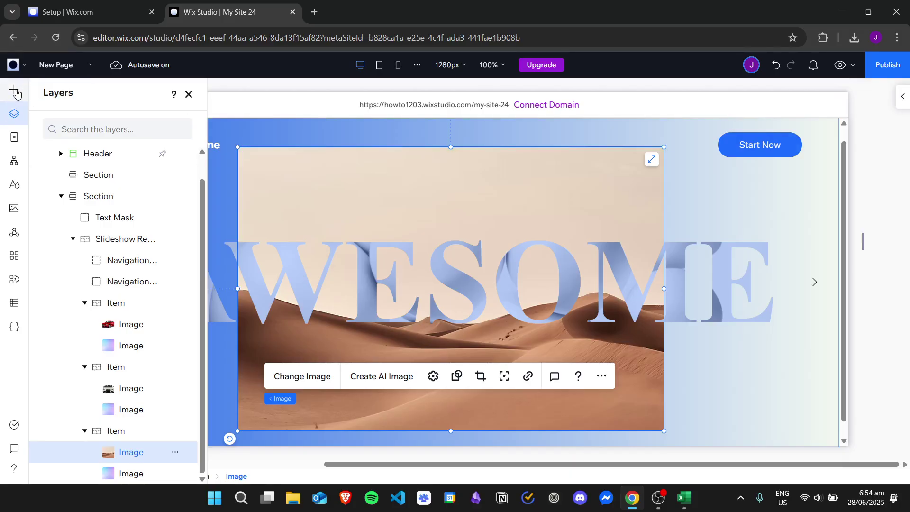
left_click(315, 382)
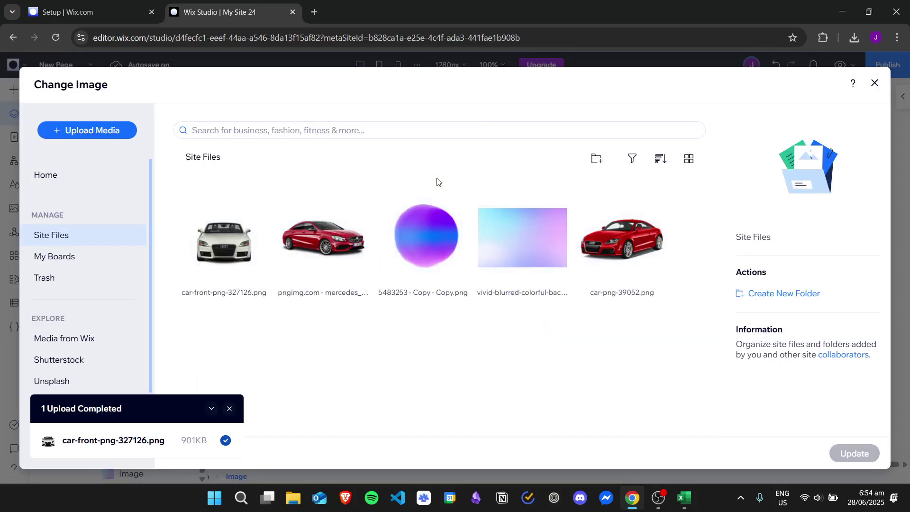
left_click(319, 232)
double_click(318, 232)
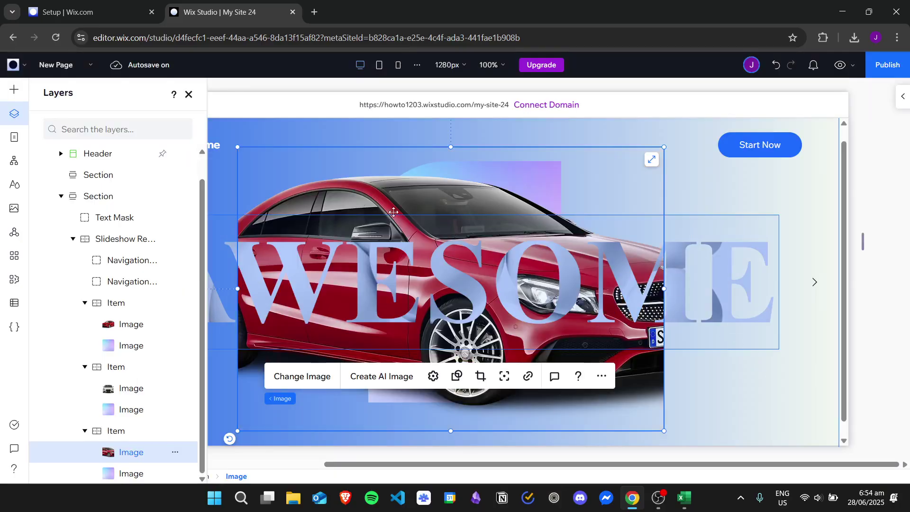
- Extend the crop of the third slide's red Mercedes image on both sides so the whole car is included
left_click(480, 377)
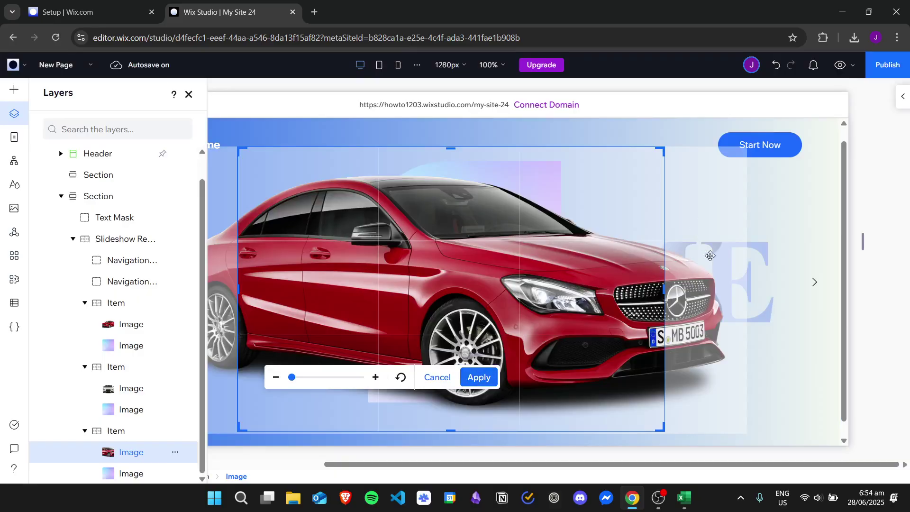
left_click_drag(665, 286, 800, 289)
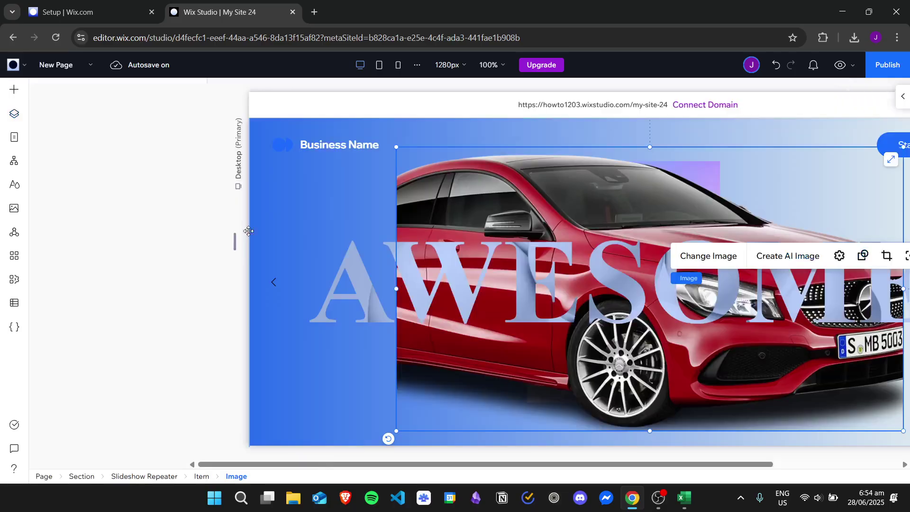
left_click(188, 96)
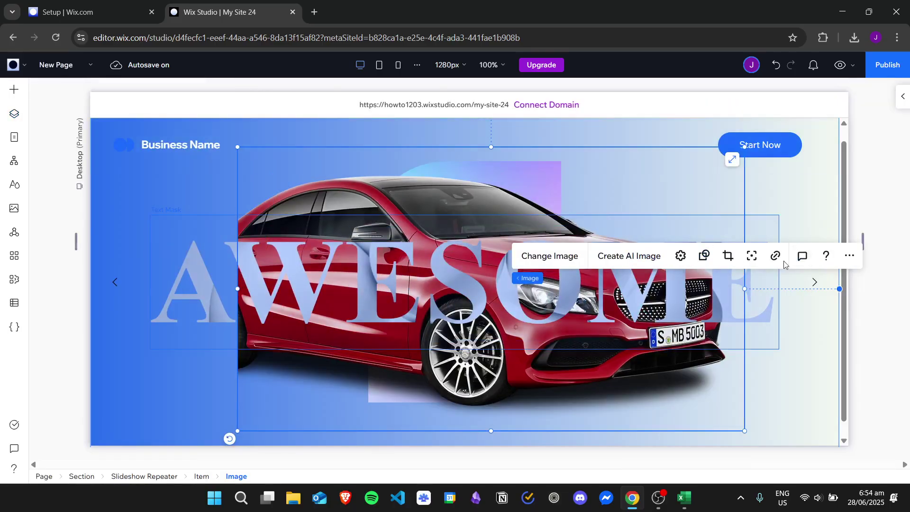
left_click(728, 256)
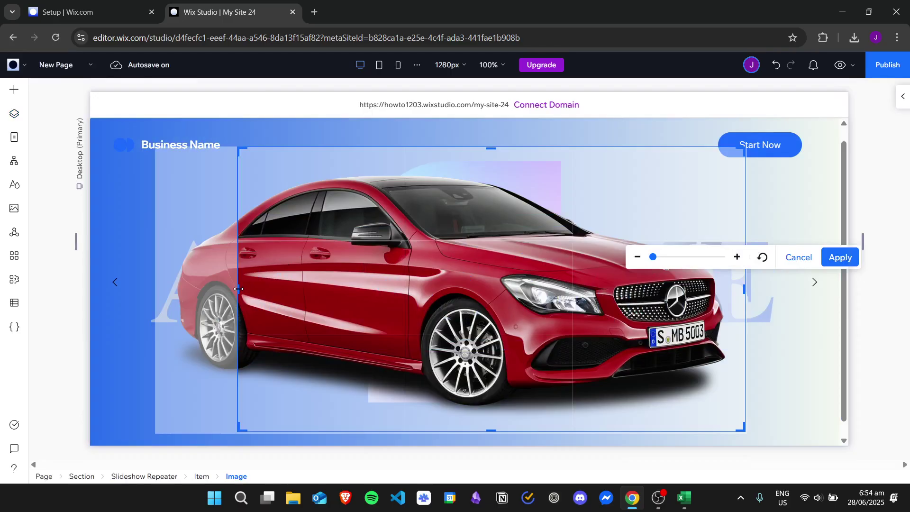
left_click_drag(238, 289, 119, 287)
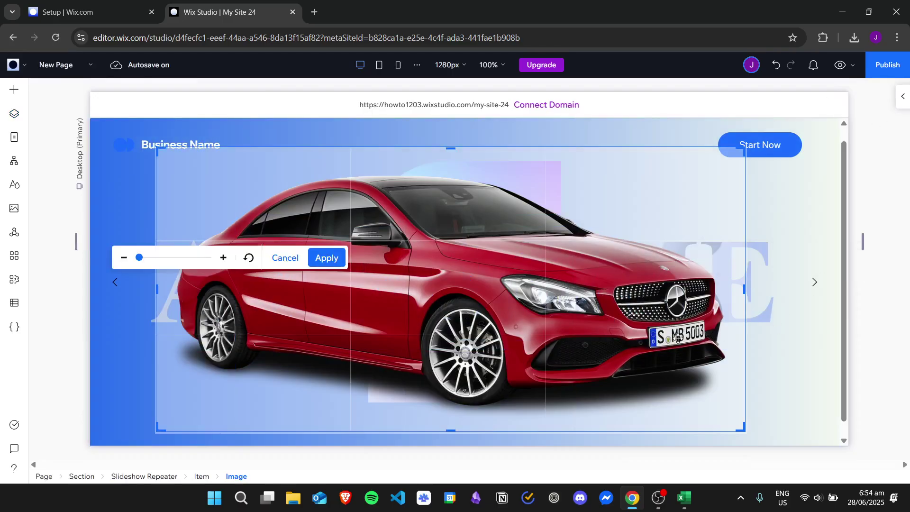
left_click(326, 257)
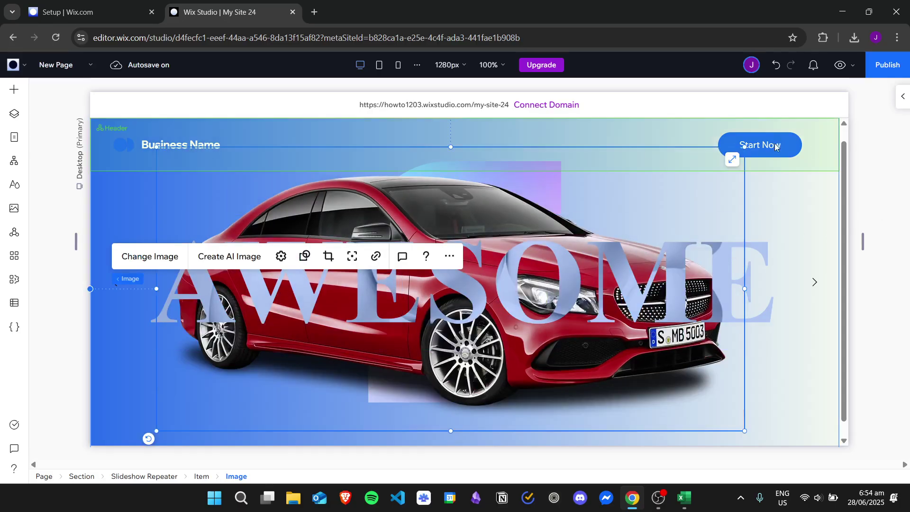
- Scale the Mercedes image down to about 839 by 406 px and move it to roughly the centre behind the AWESOME text
left_click_drag(745, 147, 653, 191)
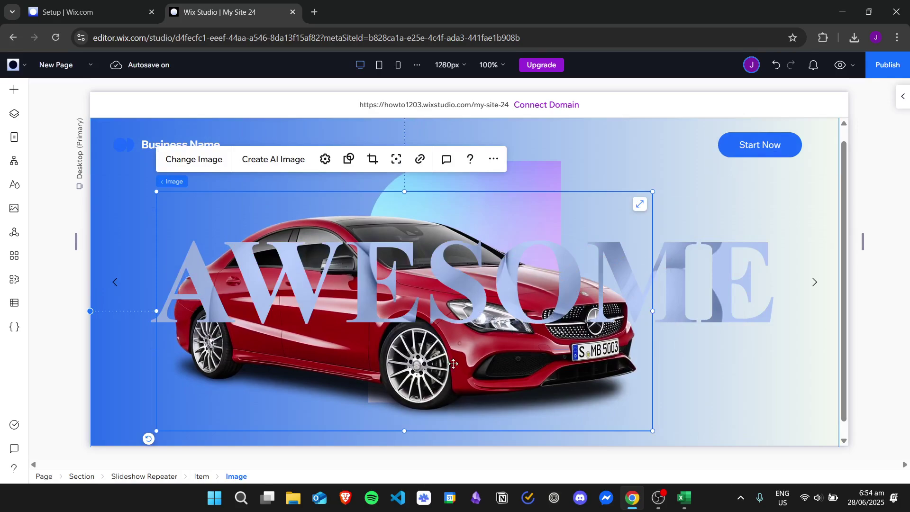
left_click_drag(437, 378, 500, 366)
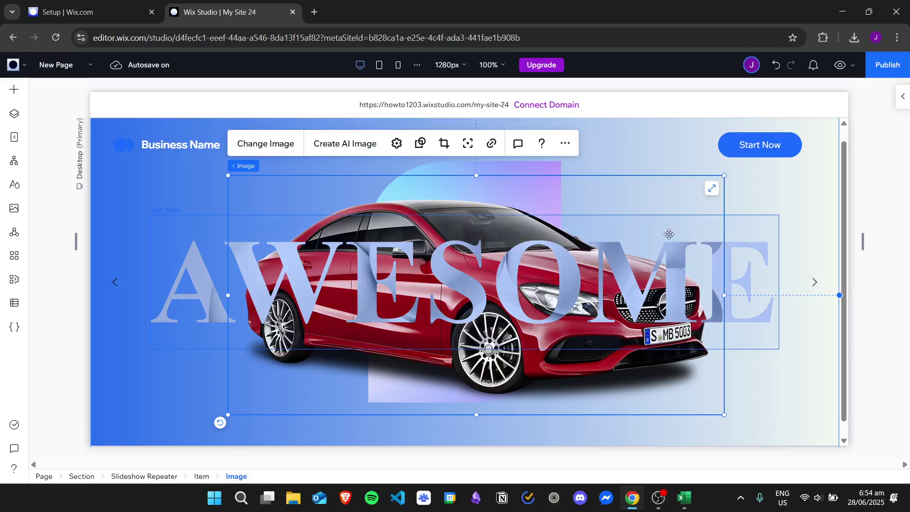
left_click(888, 179)
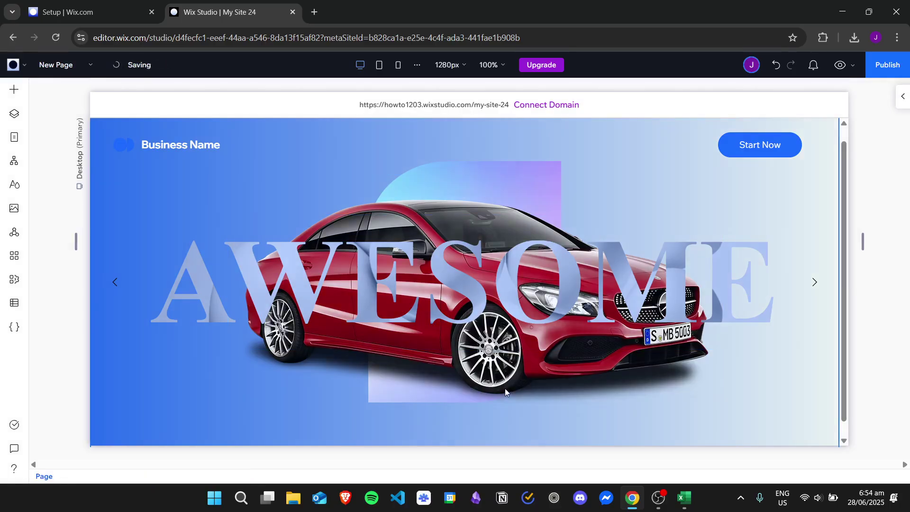
- Select the Mercedes image layer in the third slide and apply the Track mouse effect to it
left_click(529, 366)
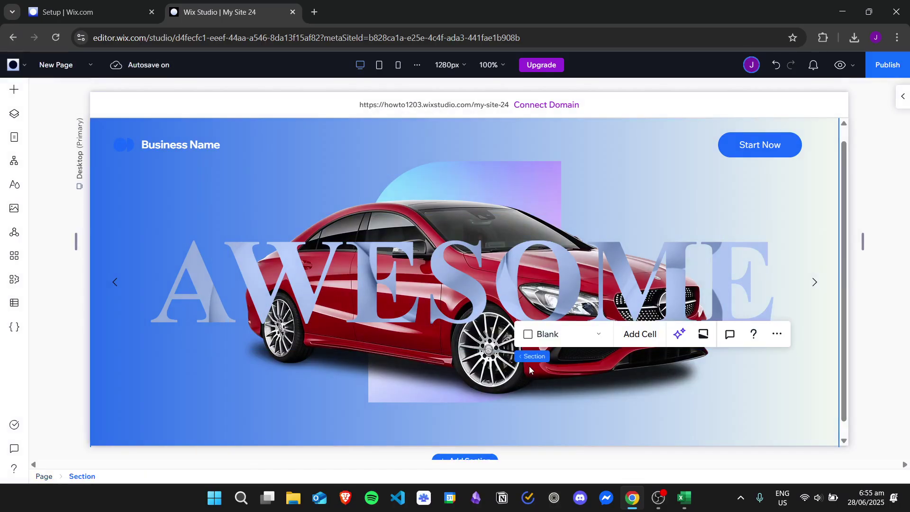
left_click(453, 359)
right_click(450, 278)
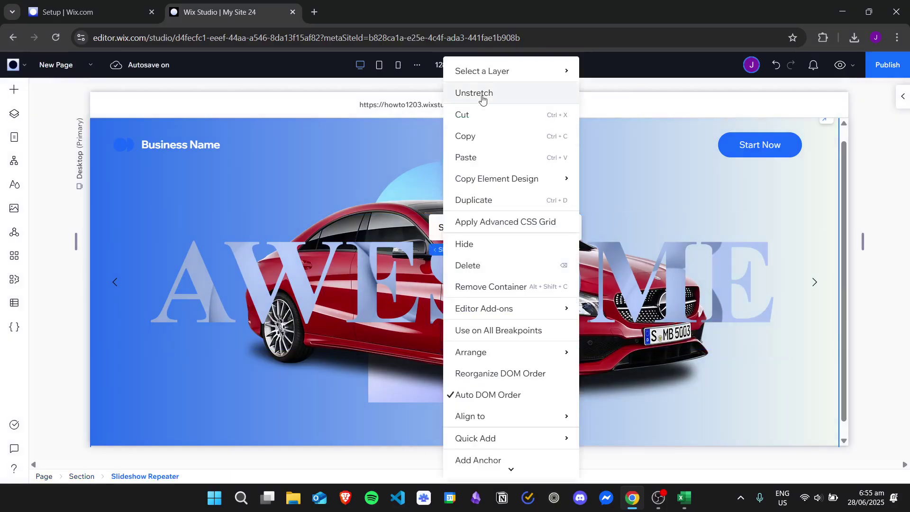
mouse_move(503, 78)
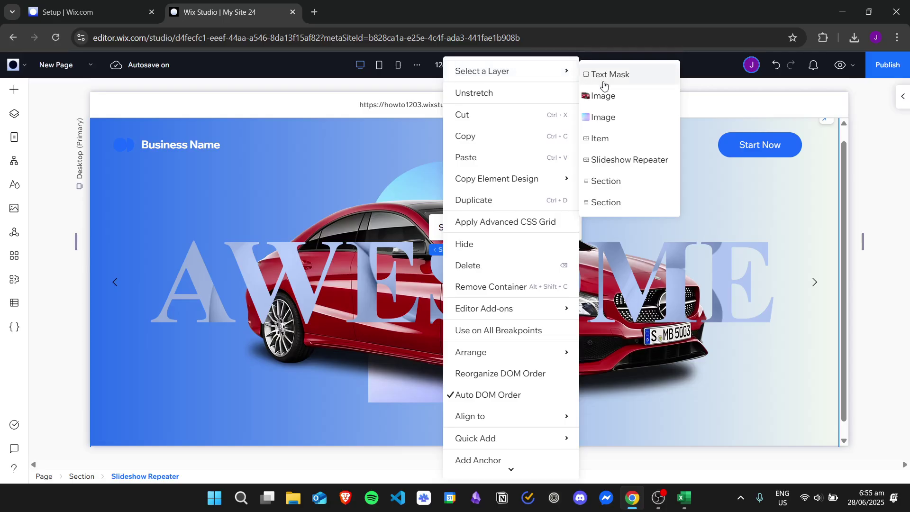
left_click(610, 95)
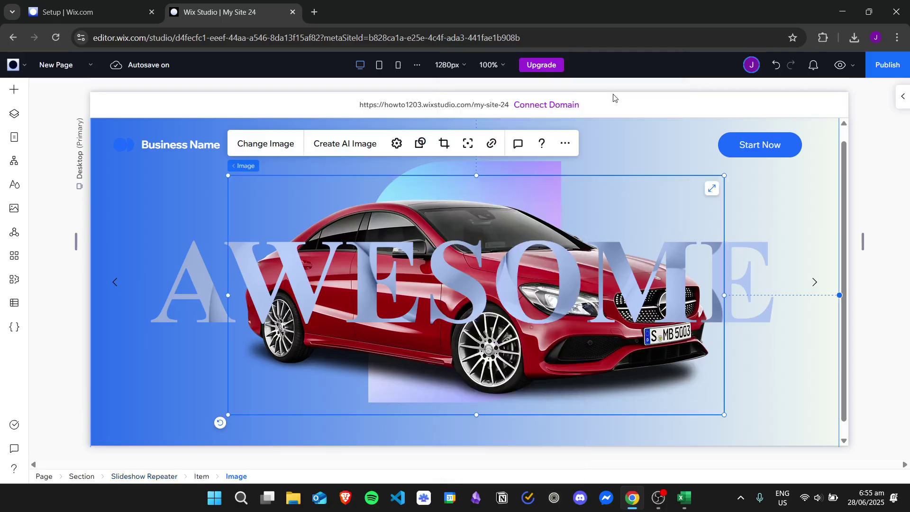
left_click(902, 101)
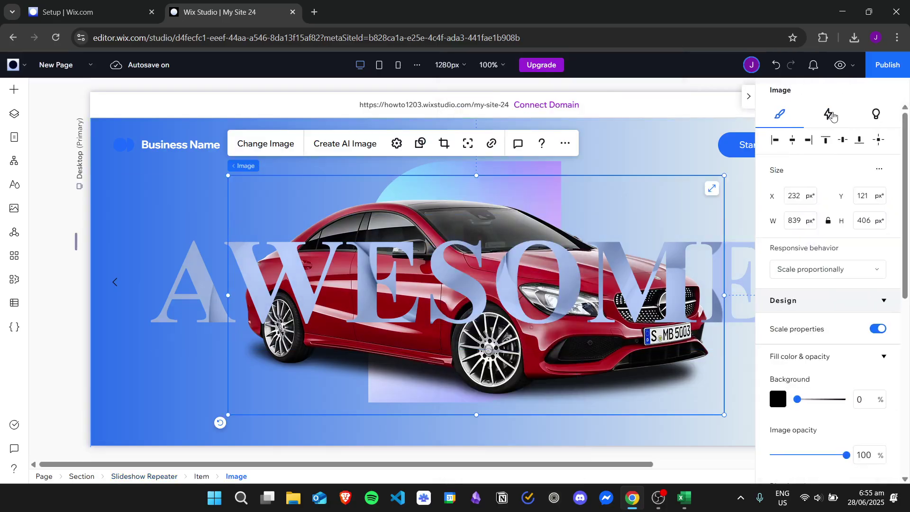
left_click(833, 116)
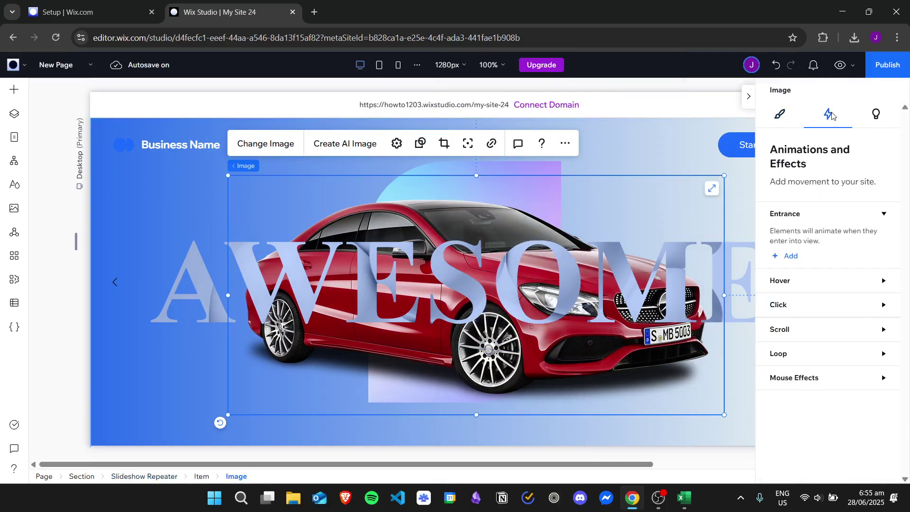
left_click(833, 379)
left_click(791, 421)
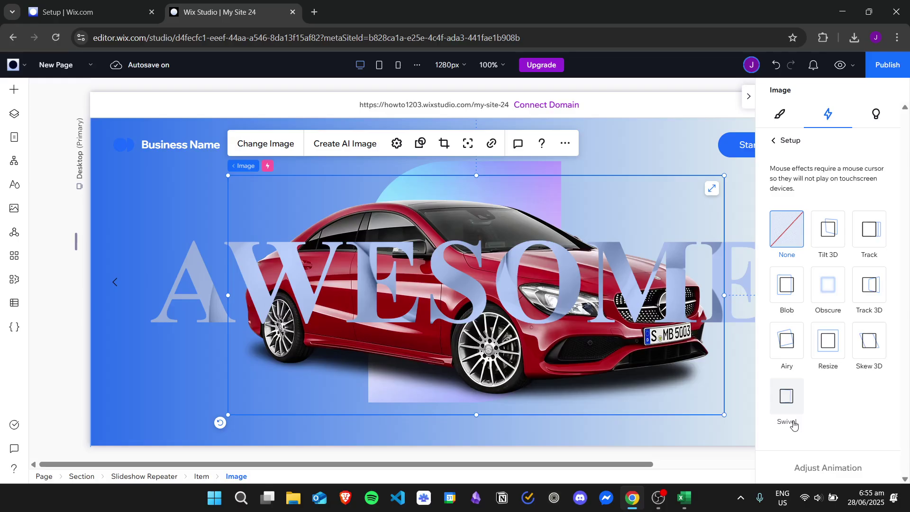
left_click(878, 240)
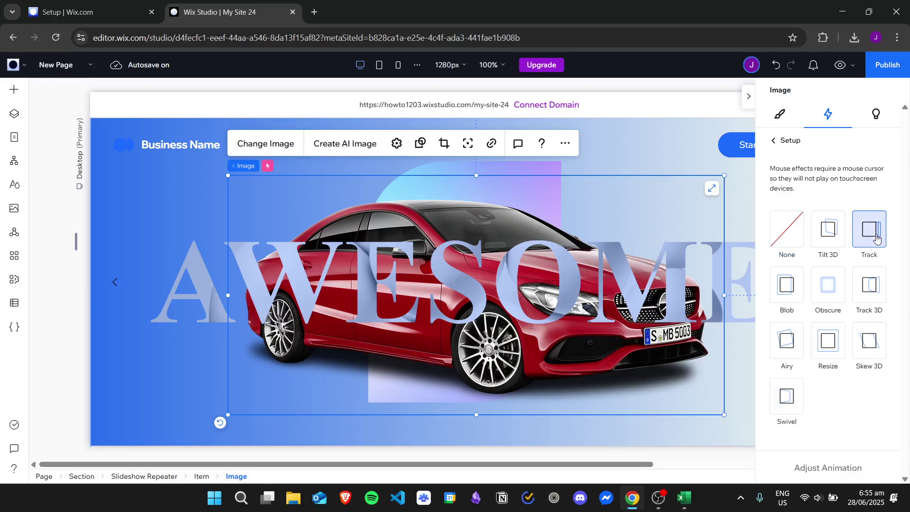
- Set the movement axis of the Mercedes image's Track effect to Horizontal
left_click(825, 468)
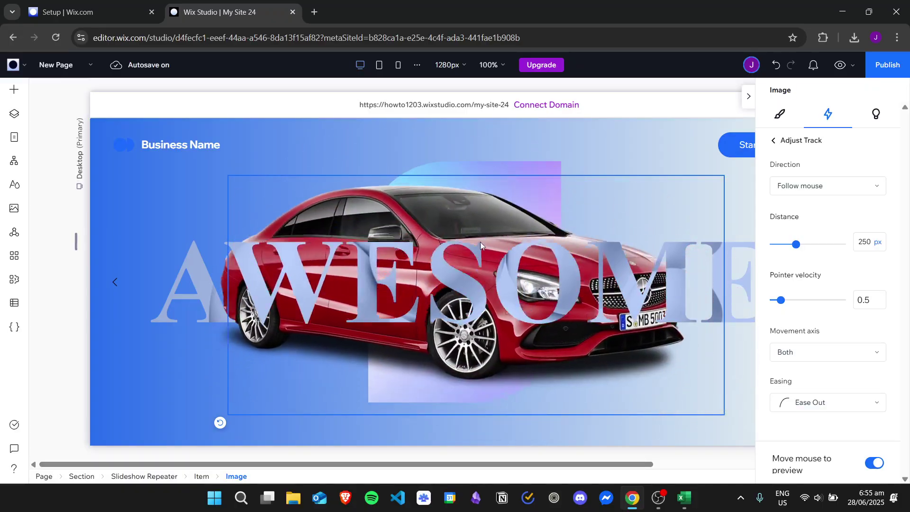
left_click(831, 358)
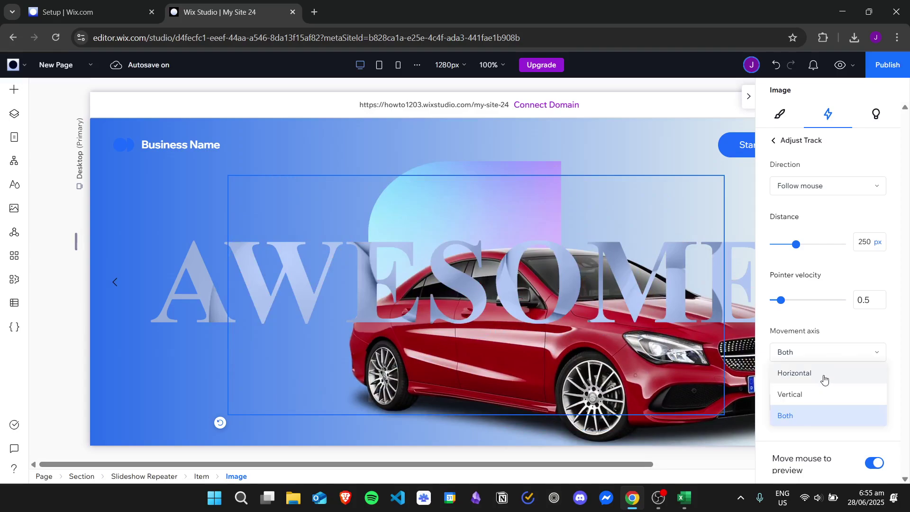
left_click(824, 375)
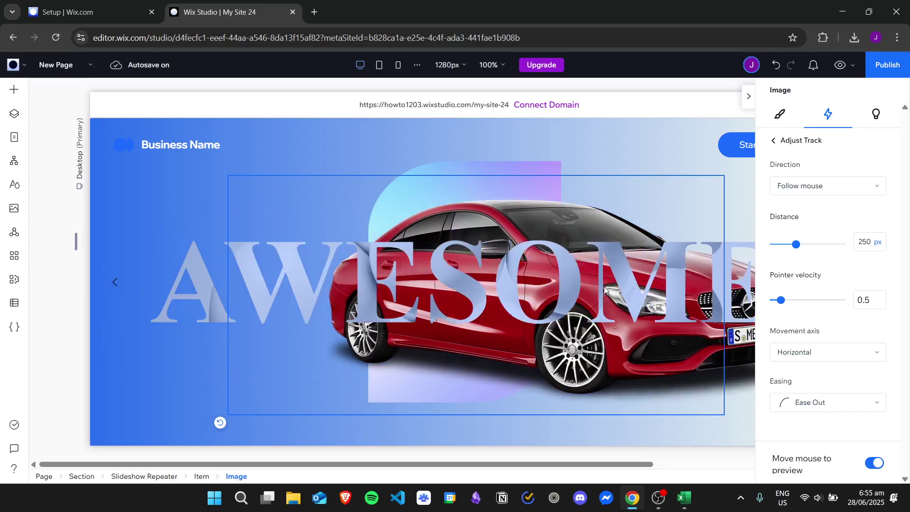
left_click(749, 96)
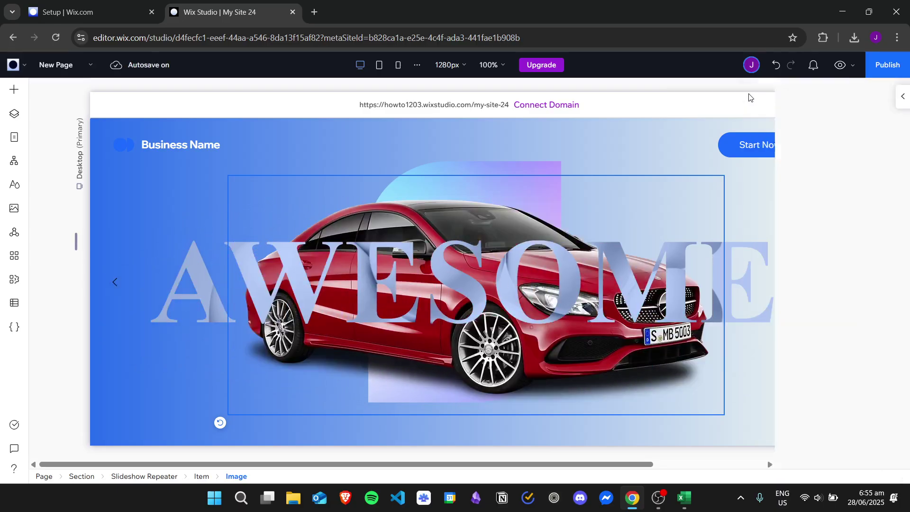
- Select the gradient shaped image behind the Mercedes and give it the Track mouse effect
right_click(438, 192)
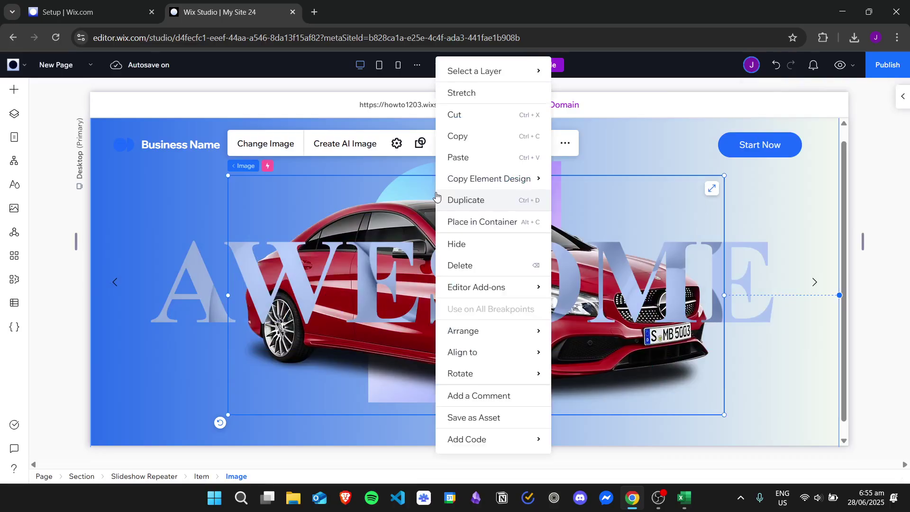
mouse_move(496, 69)
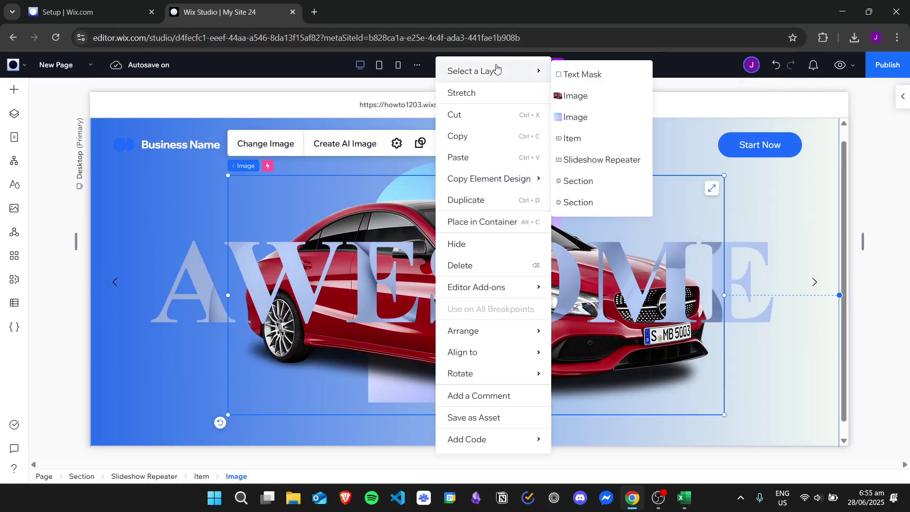
left_click(598, 119)
left_click(904, 98)
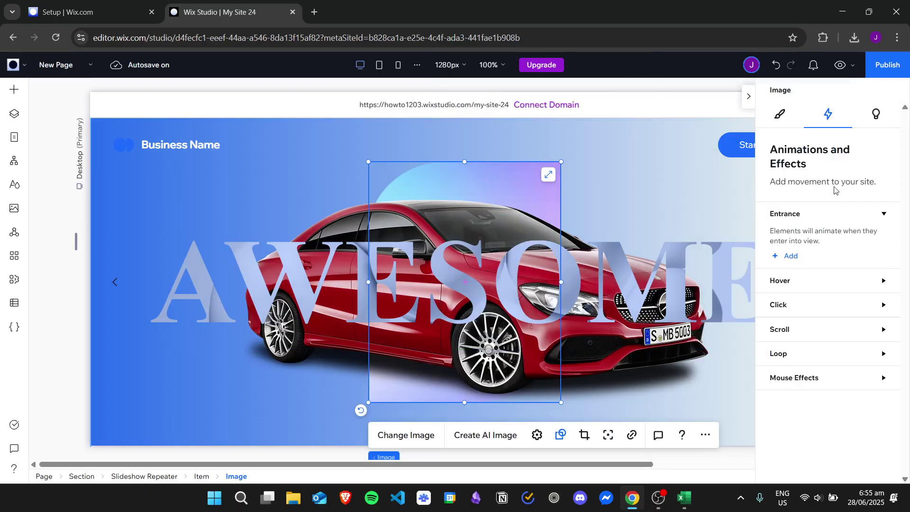
left_click(882, 378)
left_click(790, 420)
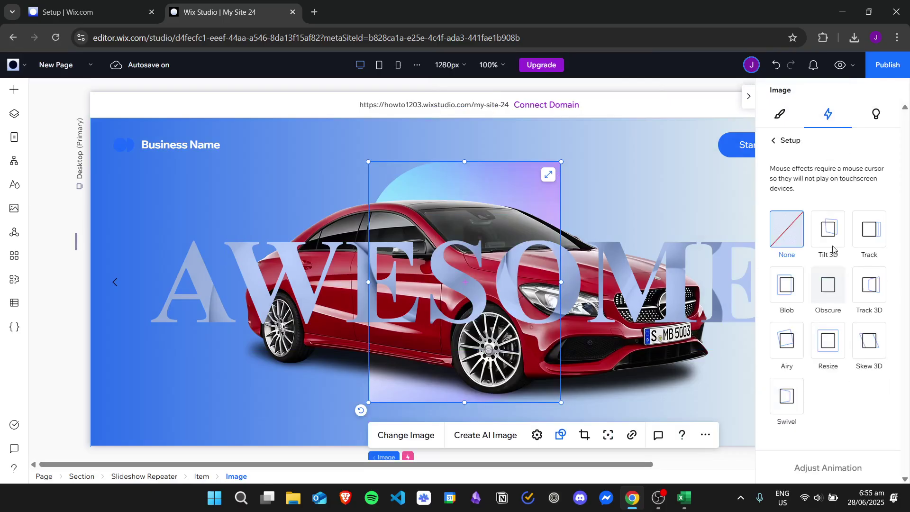
left_click(870, 229)
- Restrict the gradient shaped image's Track effect to the Horizontal movement axis
left_click(826, 469)
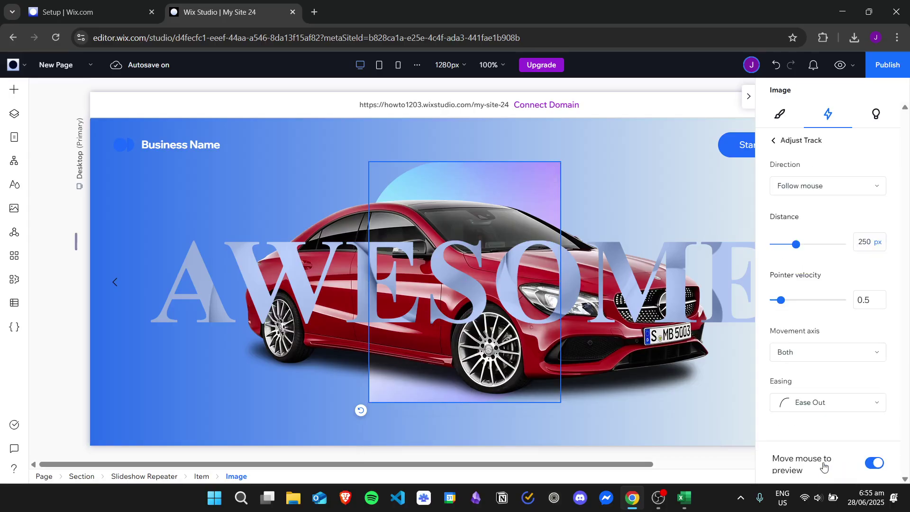
left_click(821, 354)
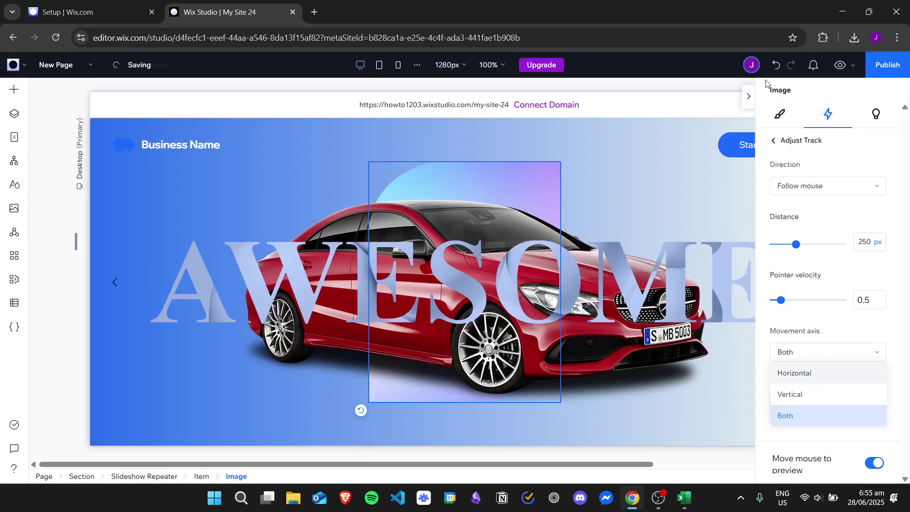
left_click(795, 373)
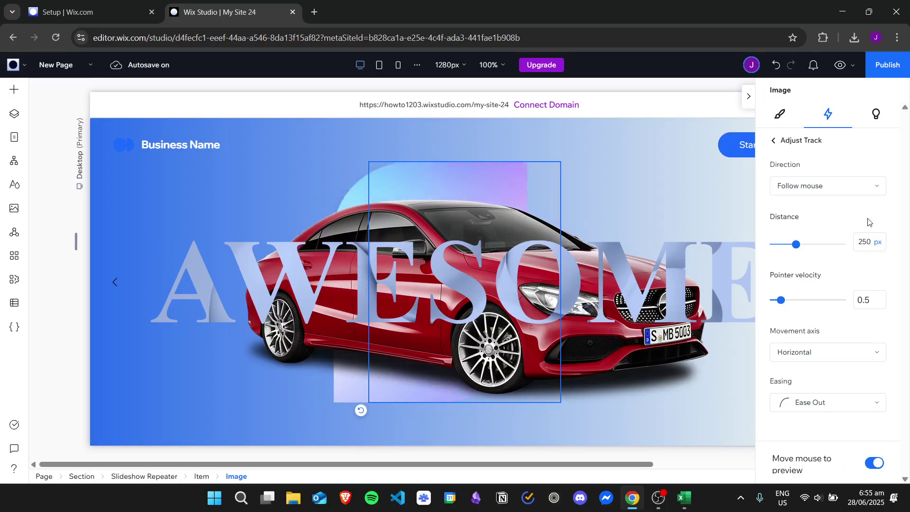
left_click(749, 96)
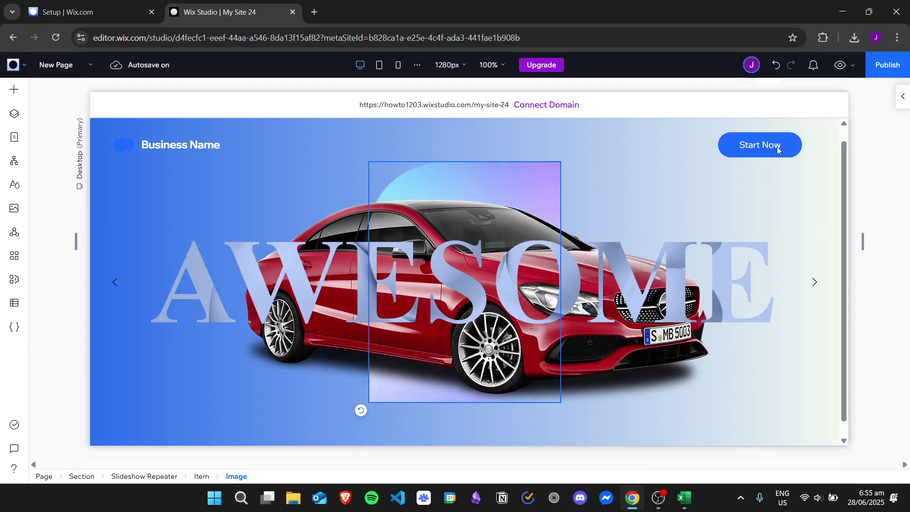
- Preview the site and advance through the slideshow to check each car slide and its mouse-tracking motion
left_click(875, 351)
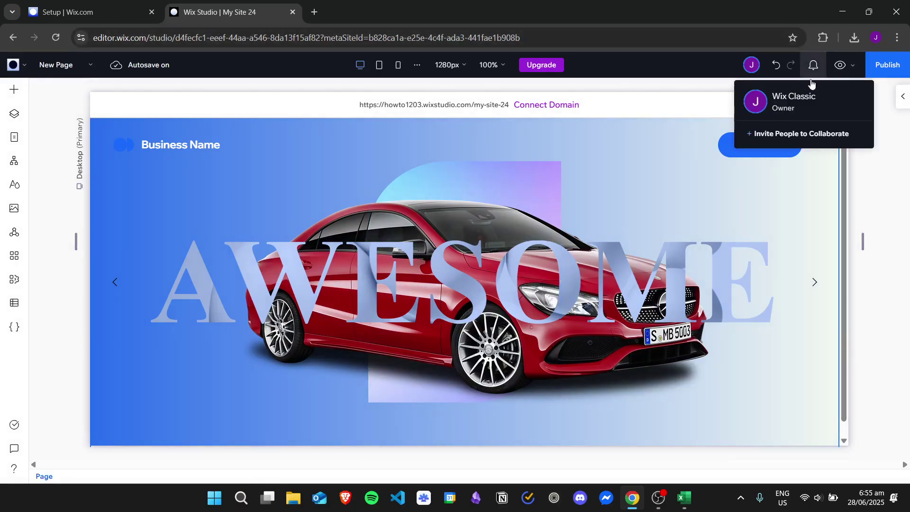
left_click(841, 68)
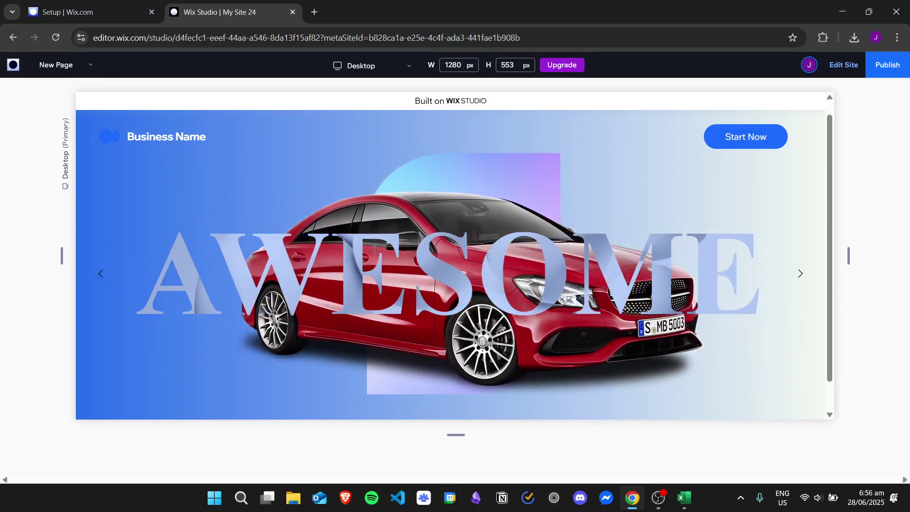
left_click(802, 279)
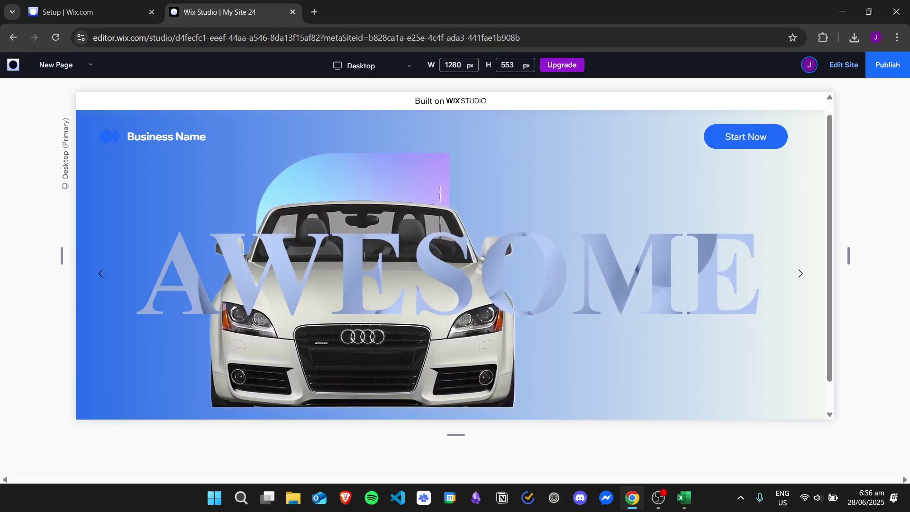
left_click(801, 274)
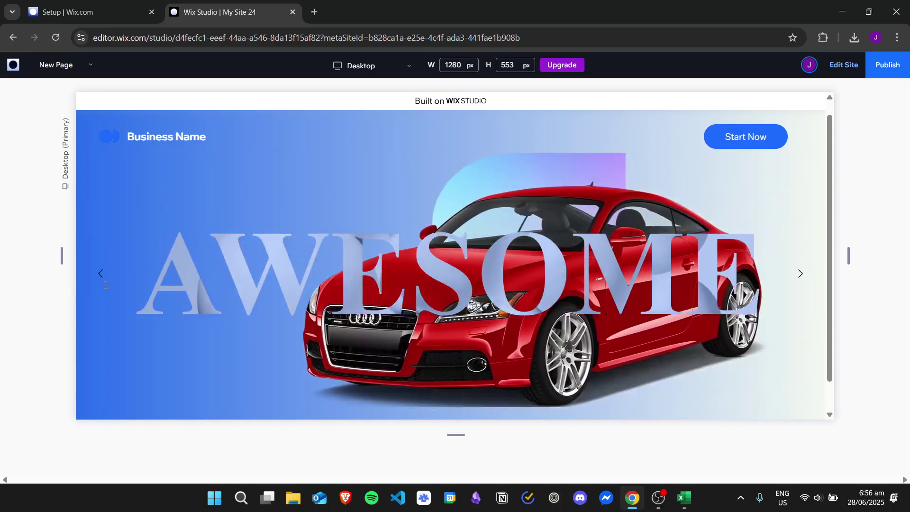